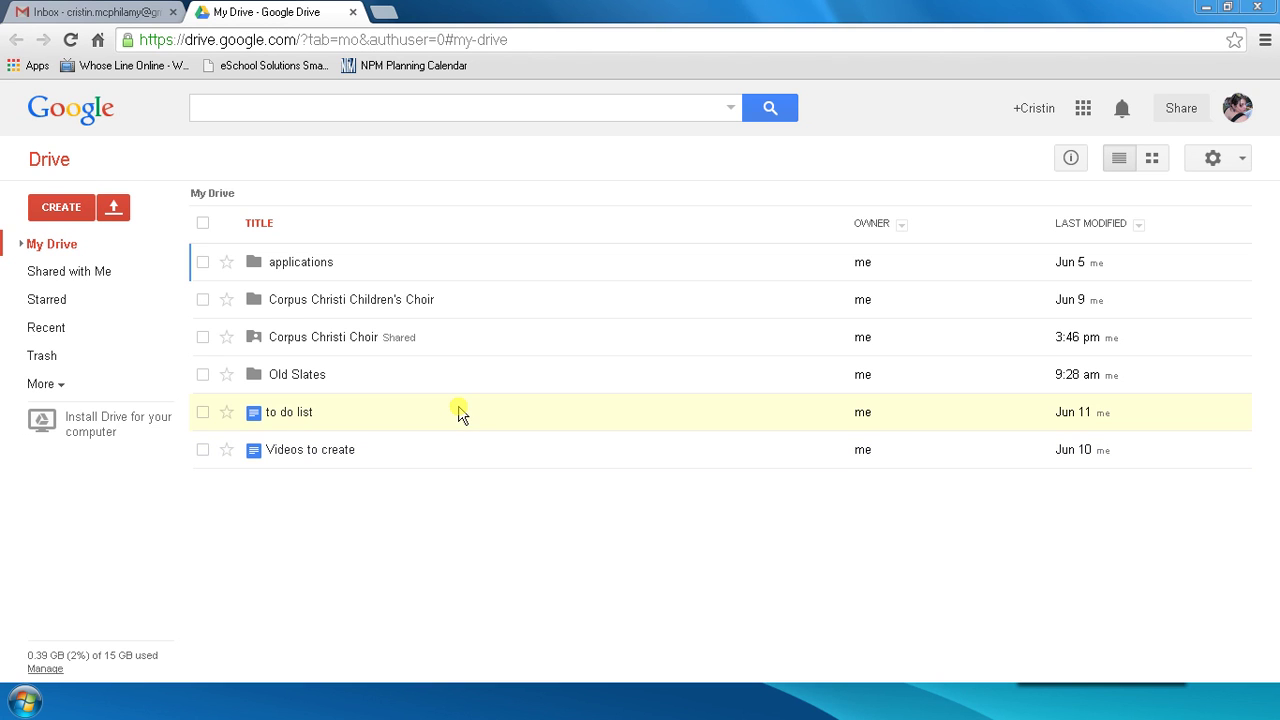
# Step: In the Corpus Christi Choir folder, review the Choir Contact List and the Summer Choir Schedule, closing each spreadsheet after viewing
pyautogui.click(335, 334)
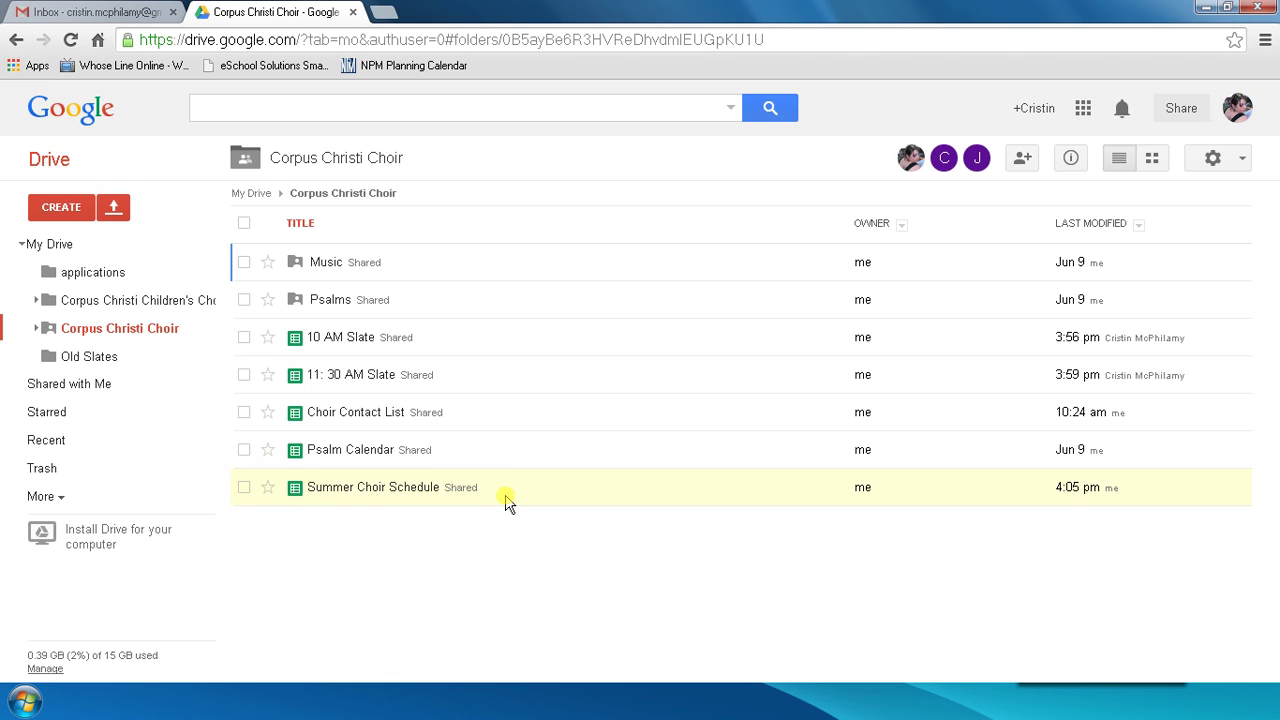
pyautogui.click(391, 420)
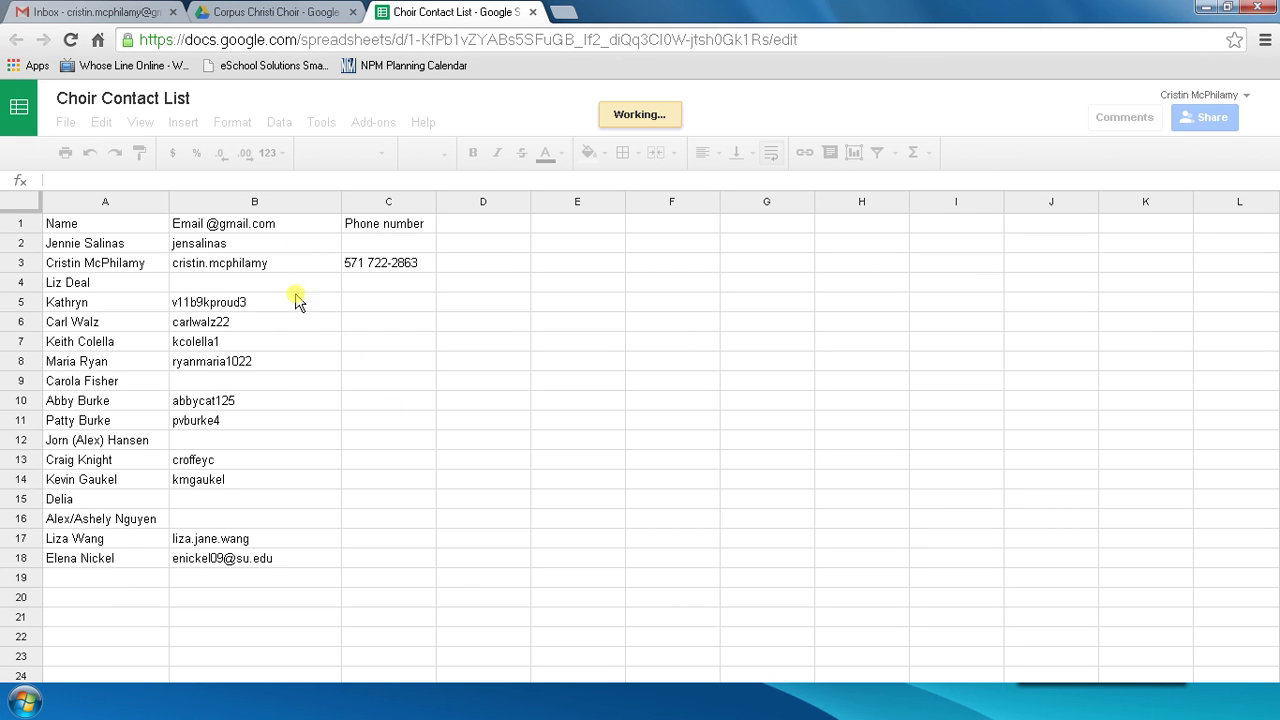
pyautogui.click(238, 537)
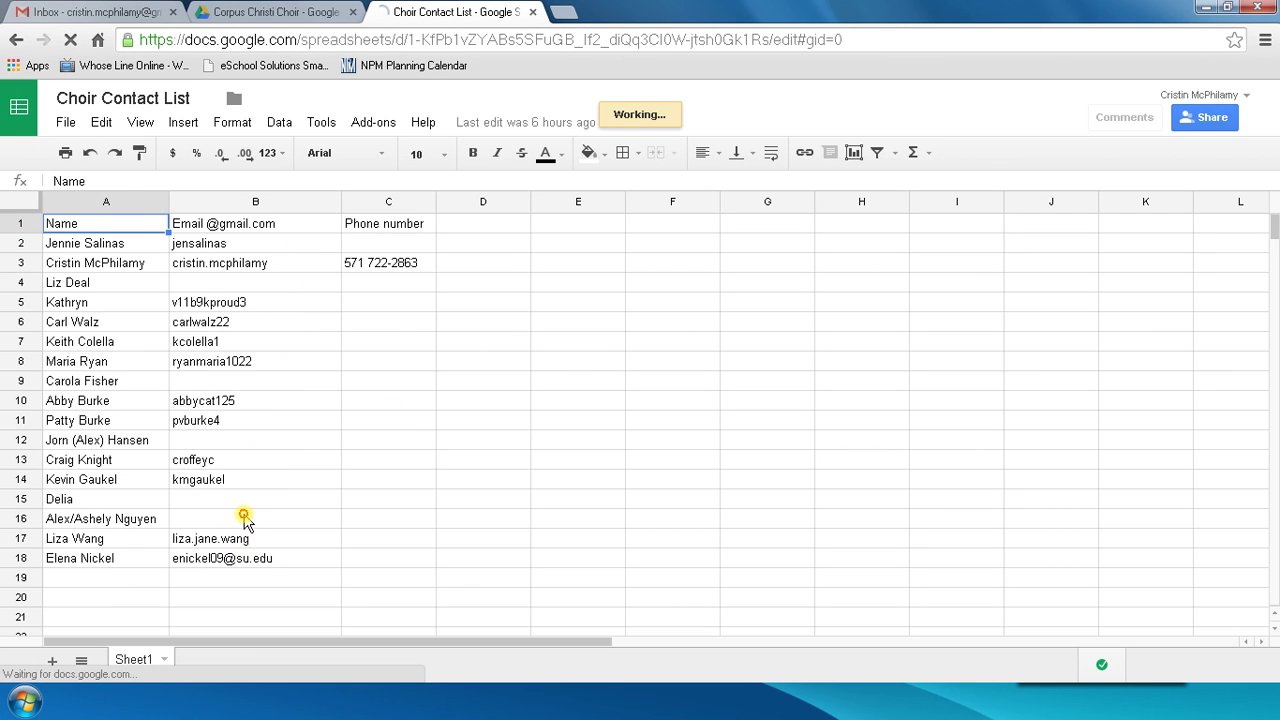
pyautogui.hotkey('shift', 'Up')
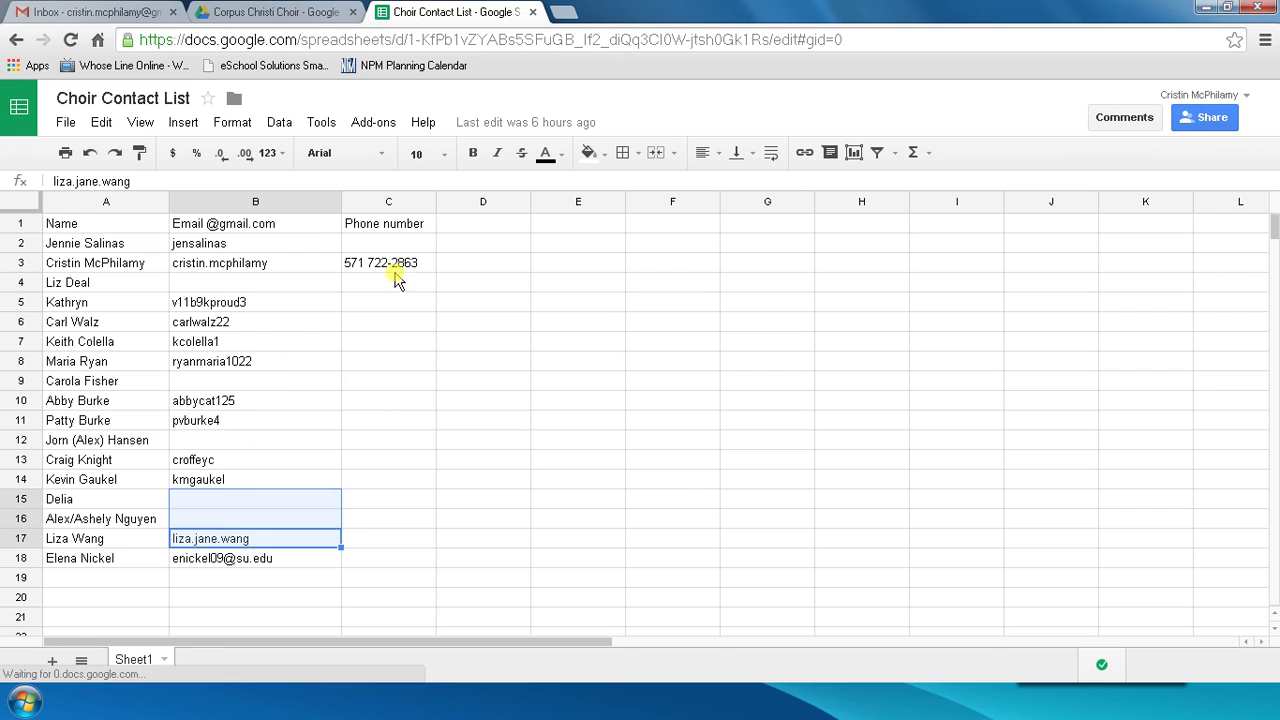
pyautogui.click(465, 340)
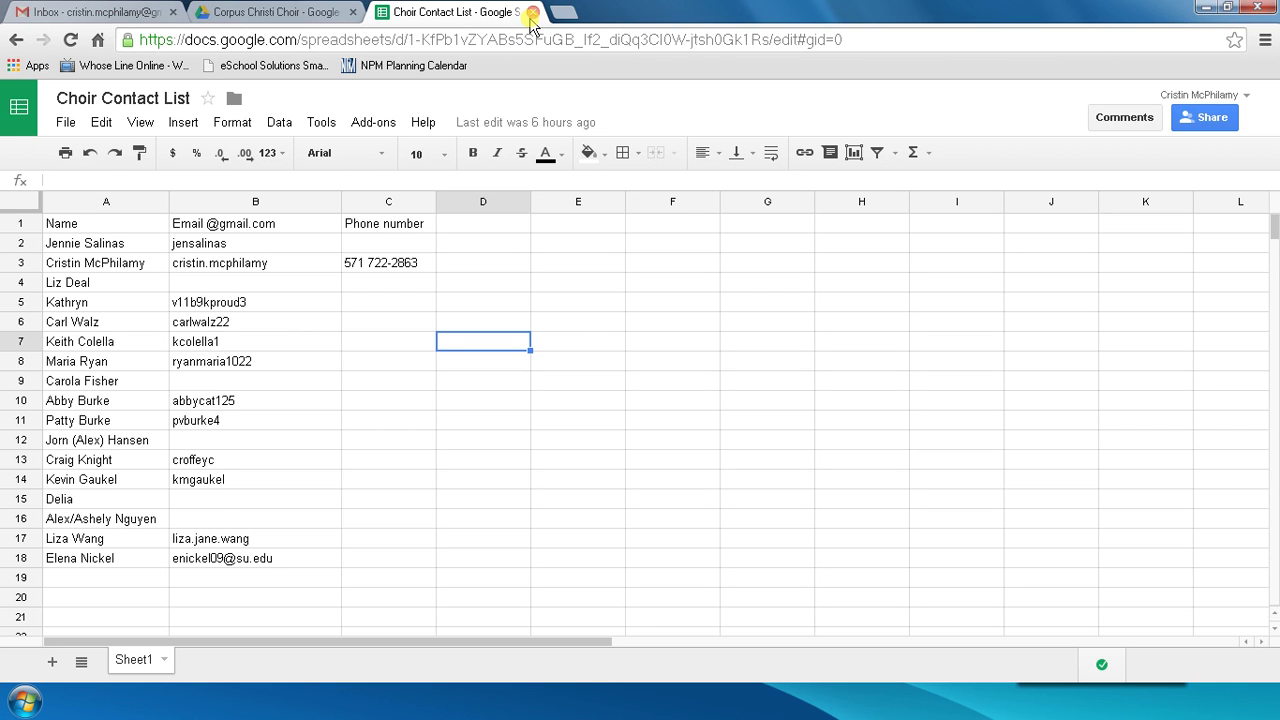
pyautogui.click(531, 13)
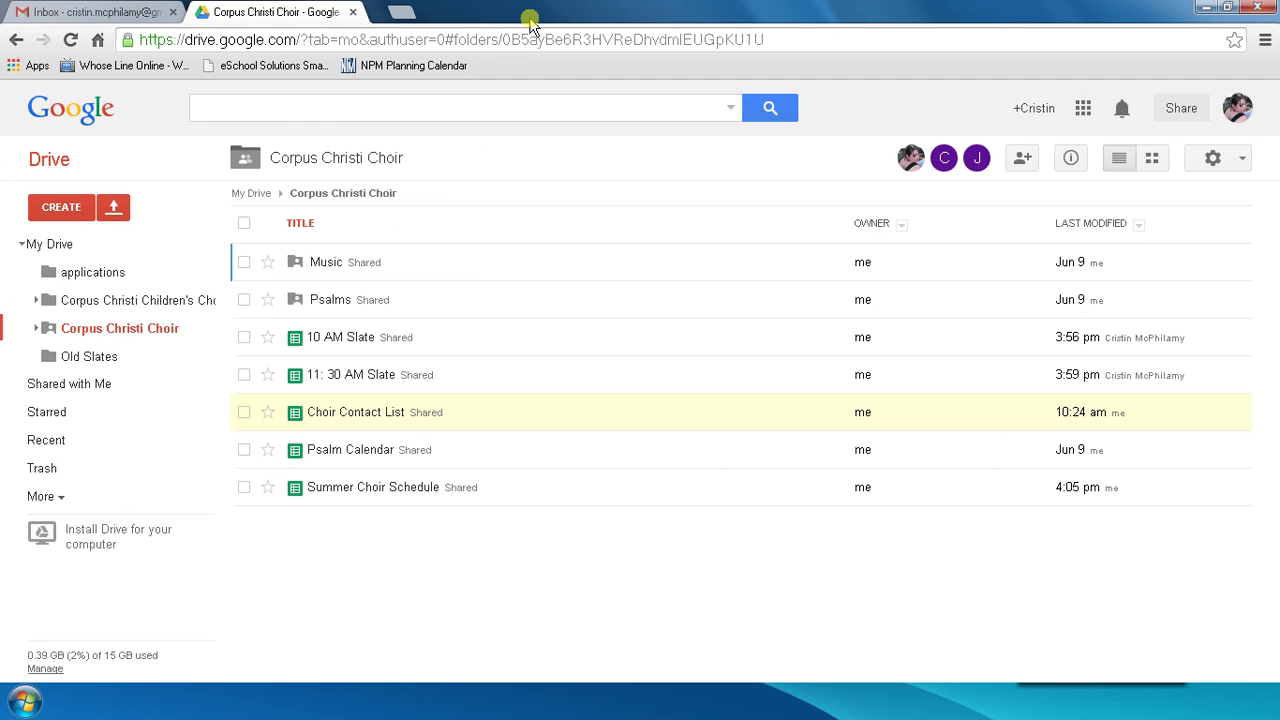
pyautogui.click(373, 491)
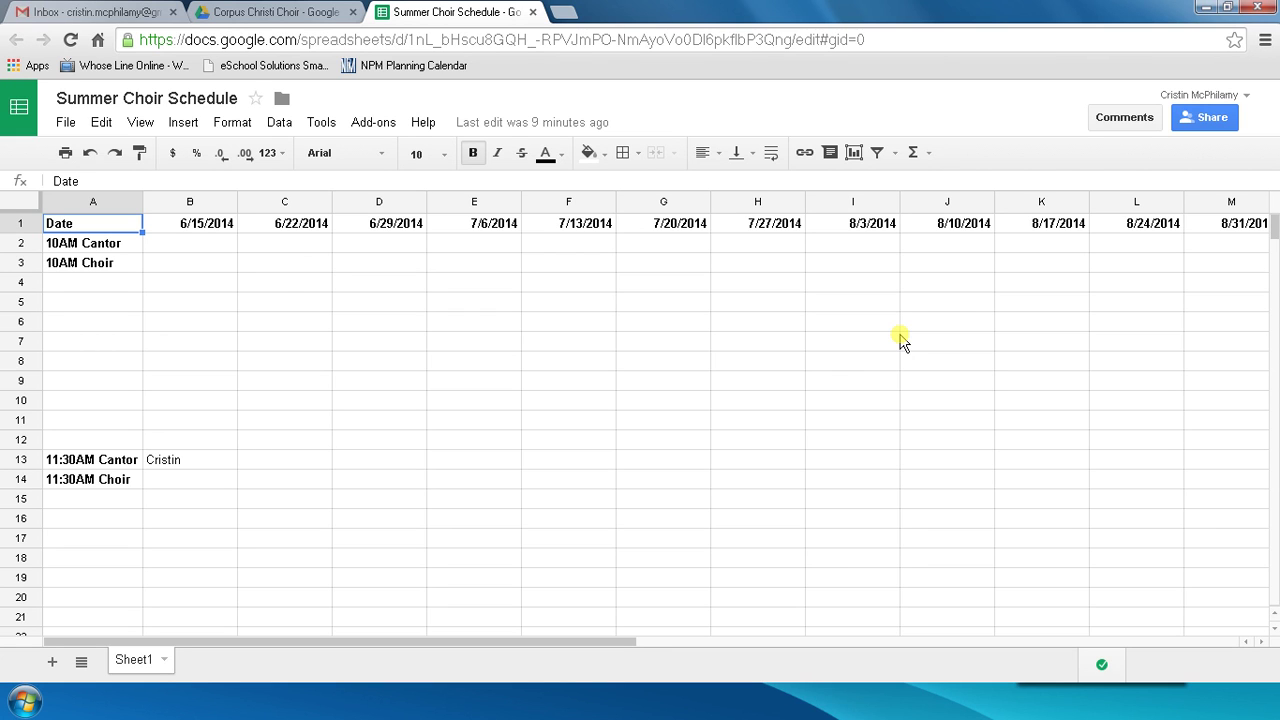
pyautogui.click(532, 11)
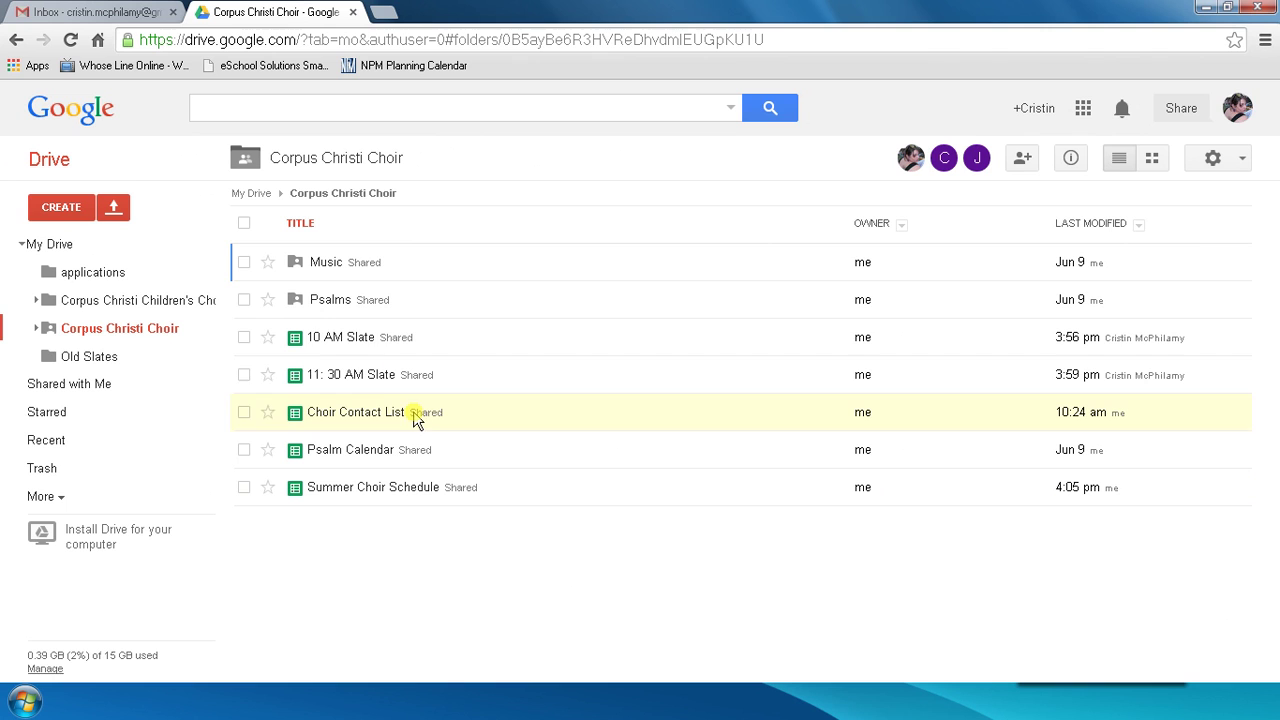
# Step: Open the 10 AM Slate spreadsheet and post the comment "I'm not familiar with the last song" on the date cell A1
pyautogui.click(367, 345)
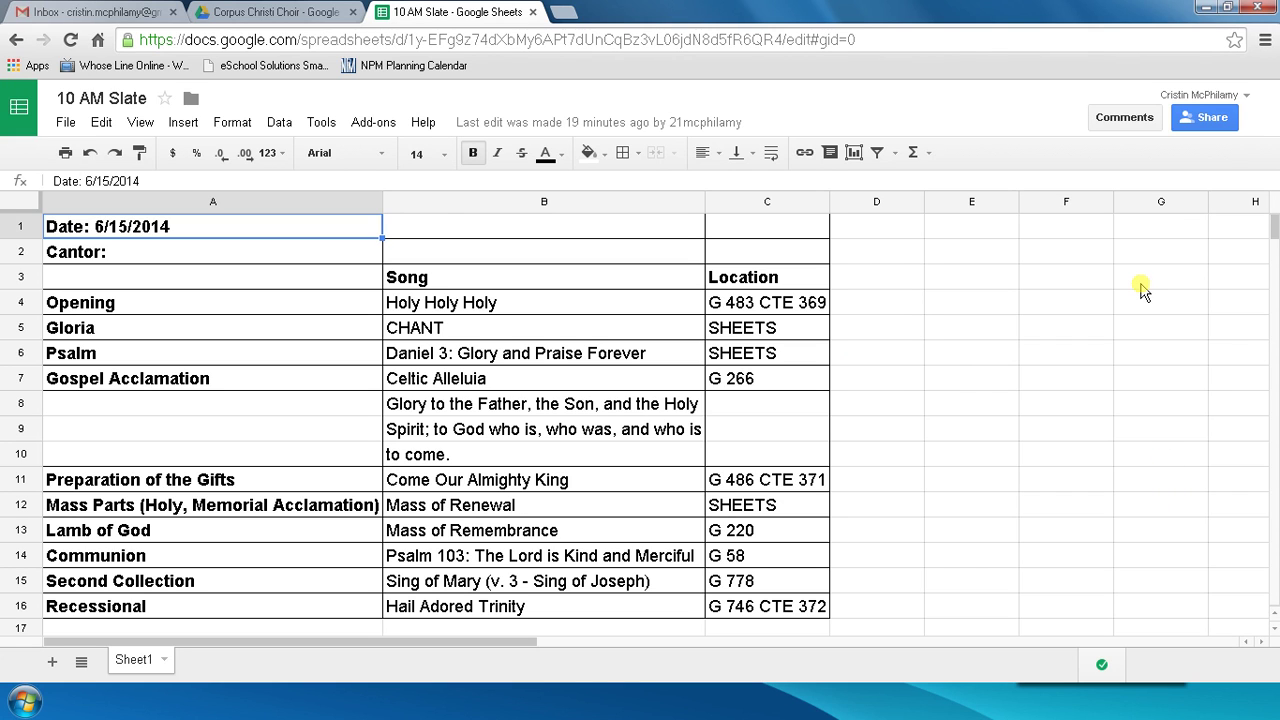
pyautogui.click(1127, 124)
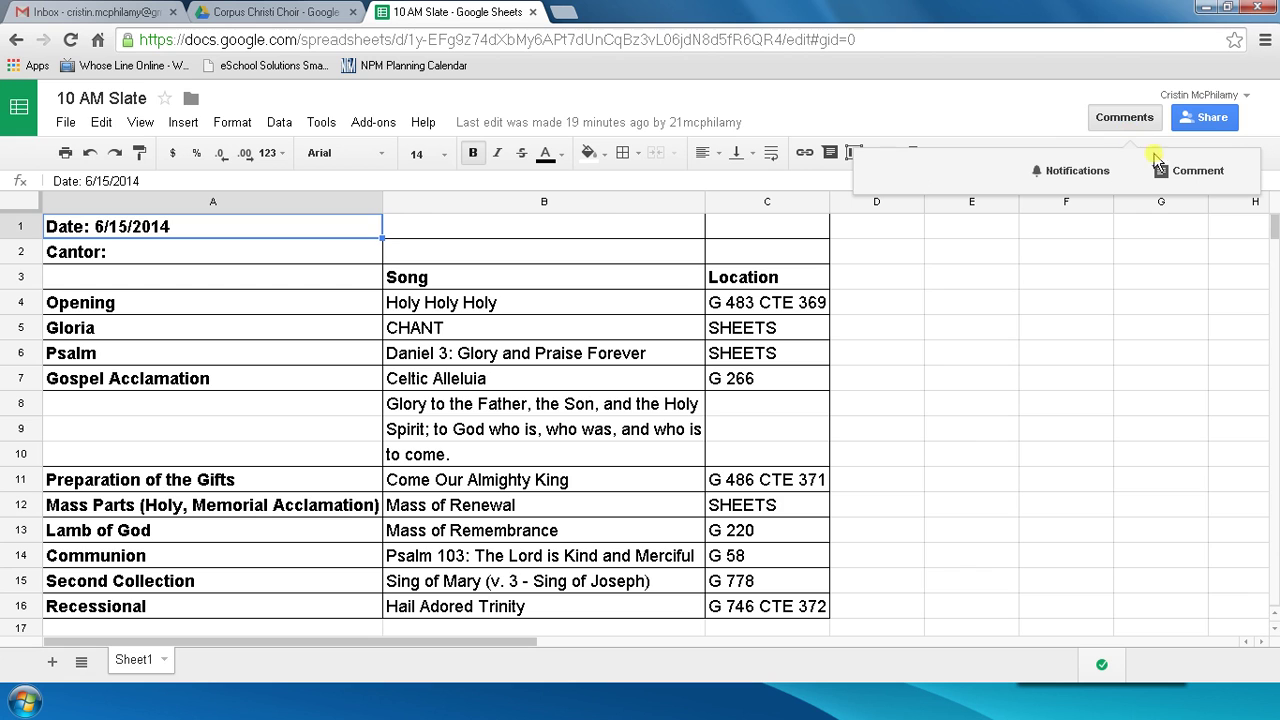
pyautogui.click(1160, 168)
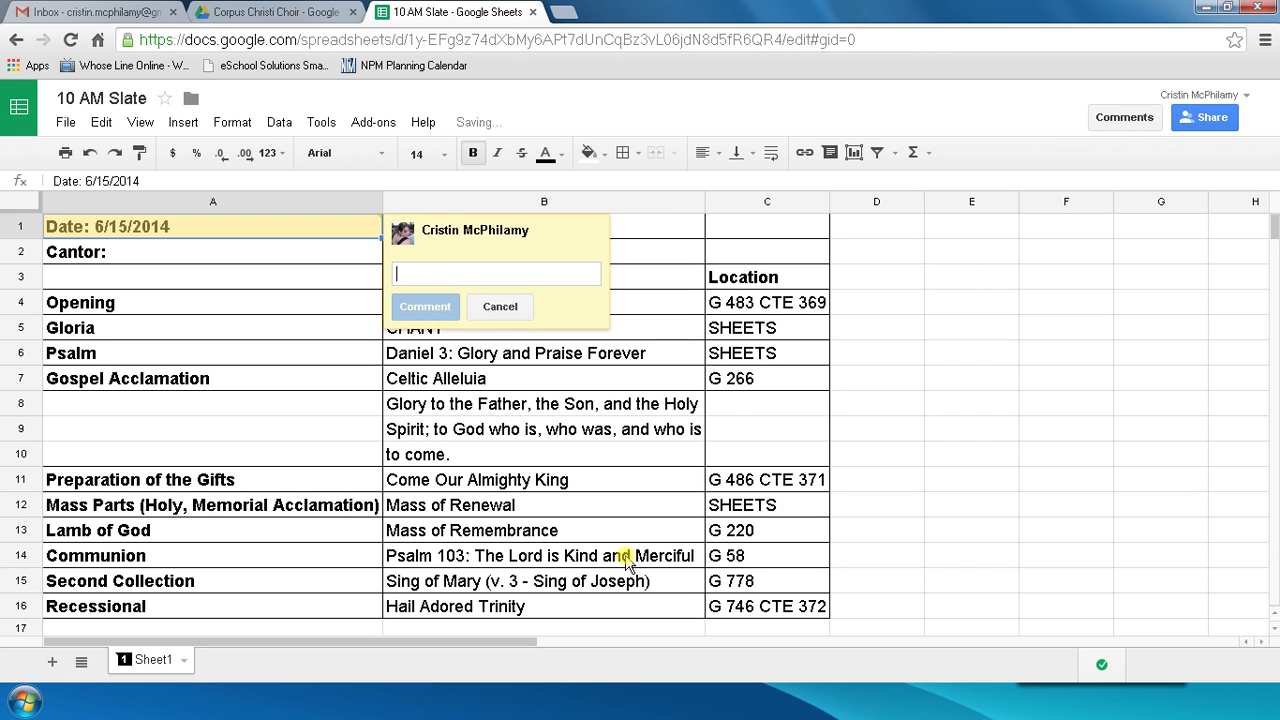
pyautogui.write("I'm not ")
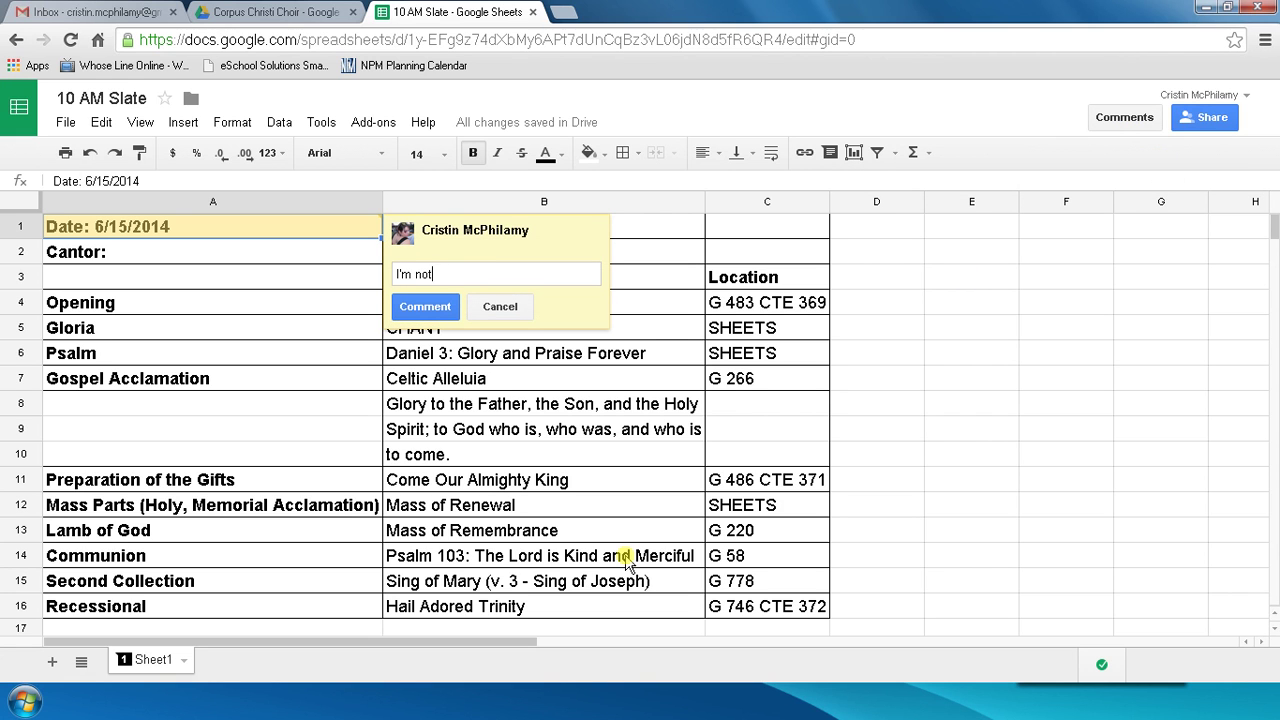
pyautogui.write('familar with the last song')
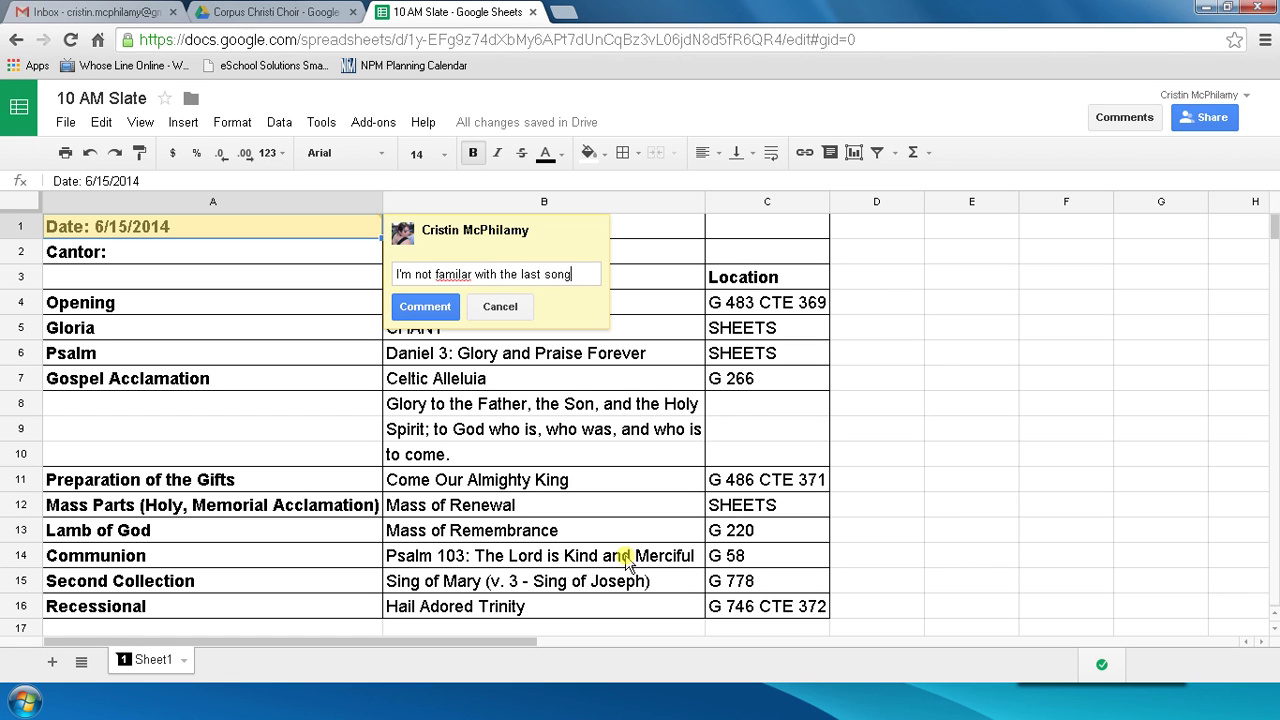
pyautogui.rightClick(455, 278)
pyautogui.click(503, 289)
pyautogui.click(578, 276)
pyautogui.click(412, 308)
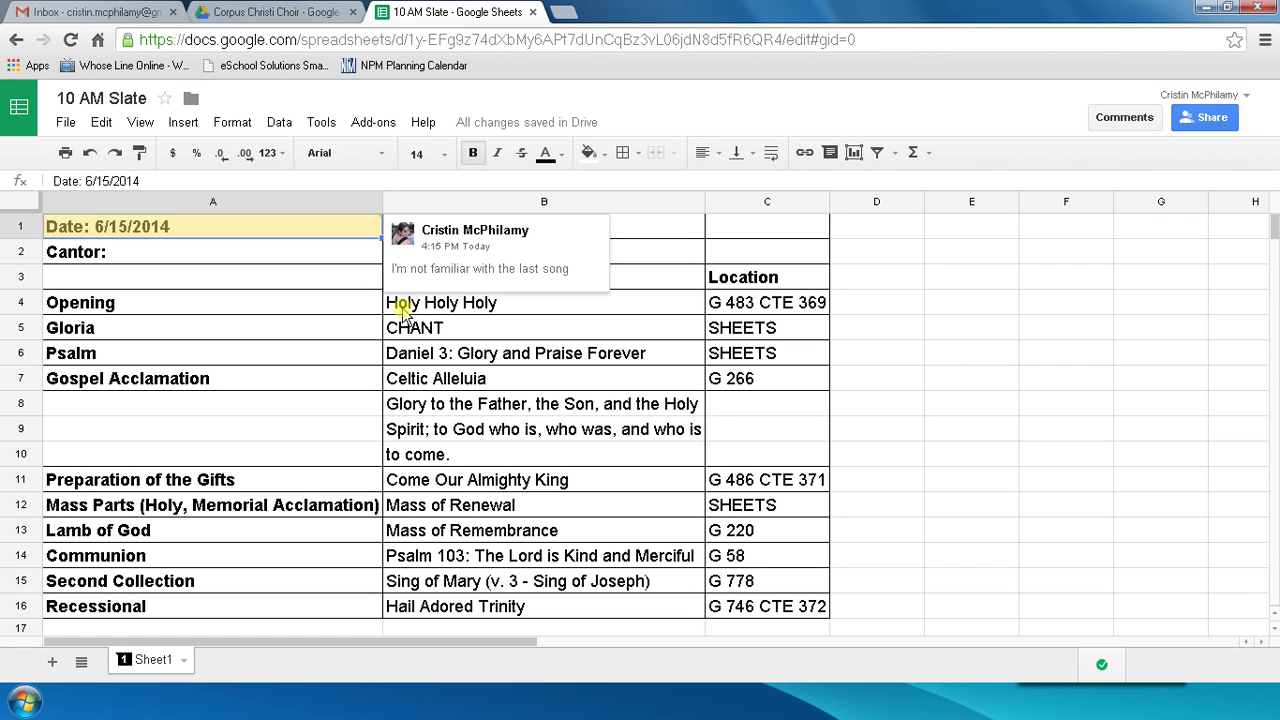
# Step: Mark the comment on the date cell as resolved and close the 10 AM Slate spreadsheet
pyautogui.click(537, 265)
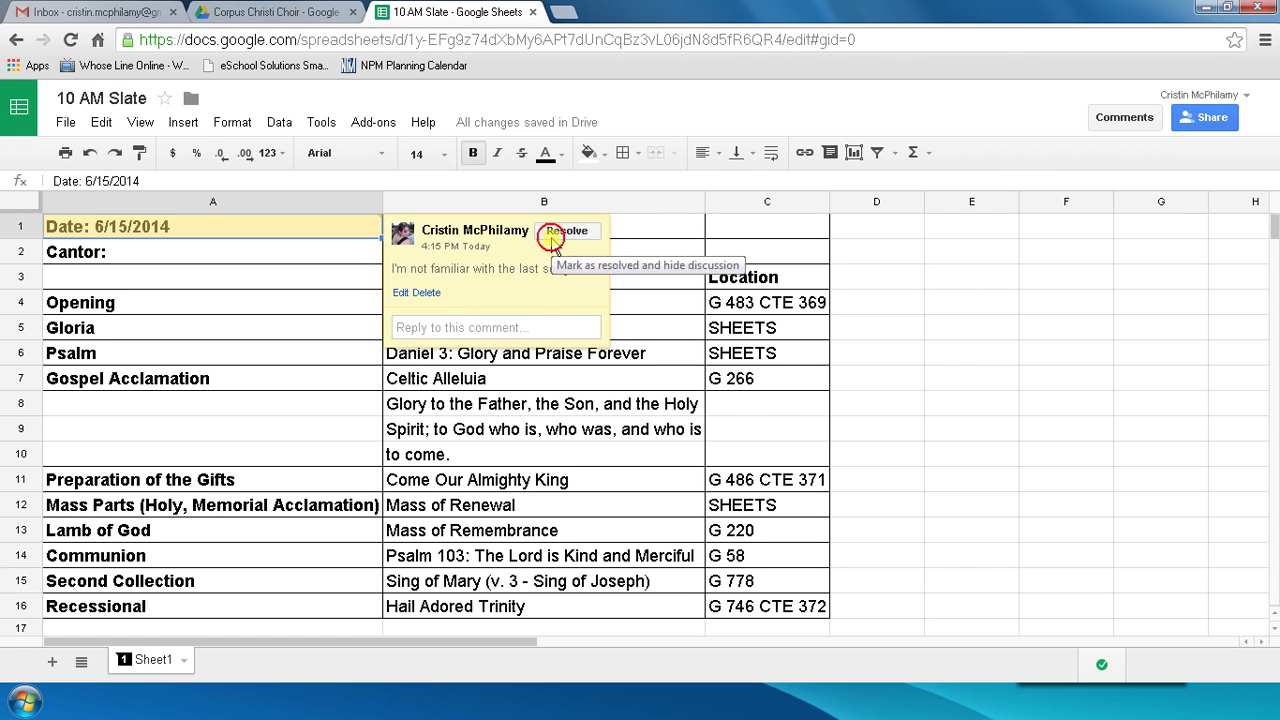
pyautogui.click(556, 232)
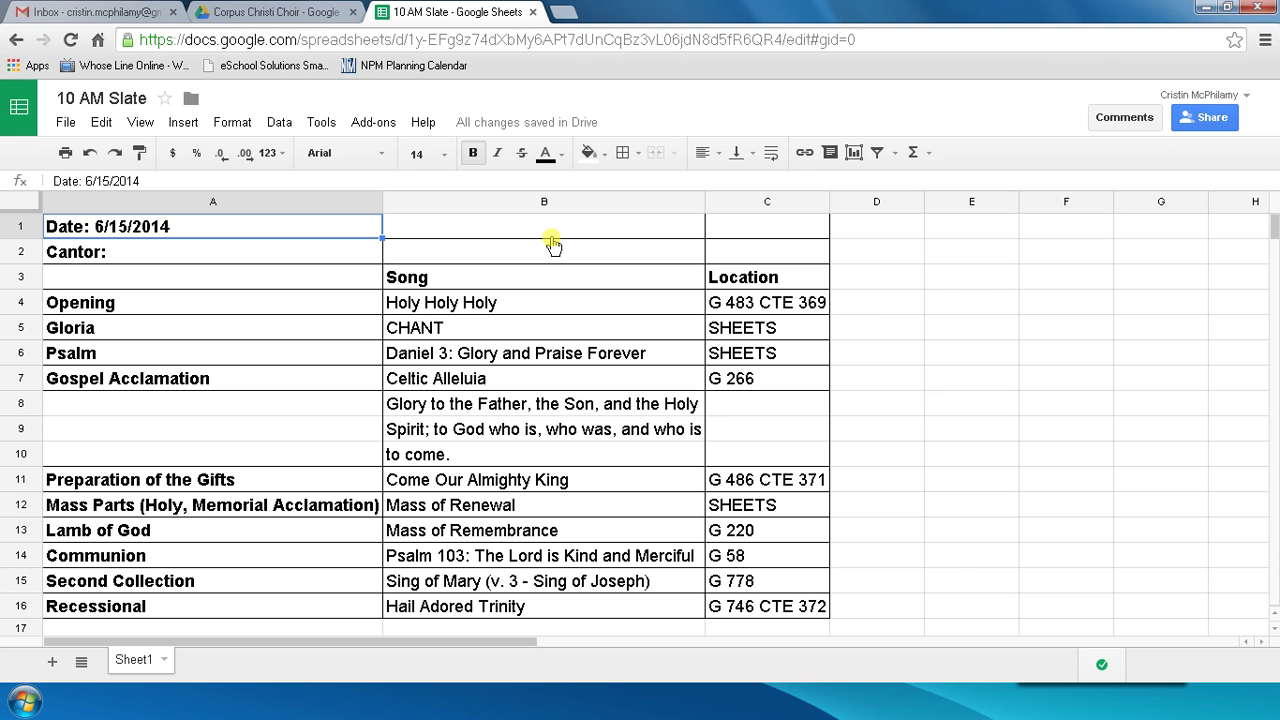
pyautogui.click(535, 12)
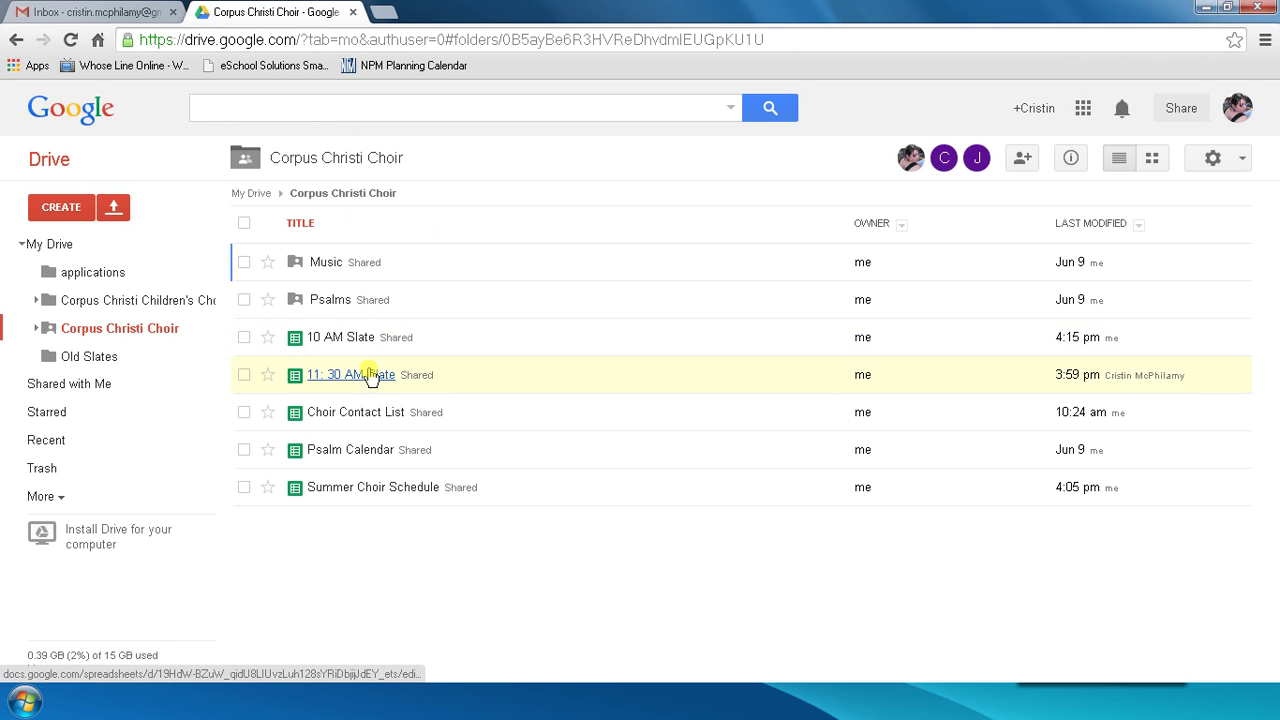
# Step: Browse the full file list of the Psalms folder and return to the Corpus Christi Choir folder
pyautogui.click(334, 302)
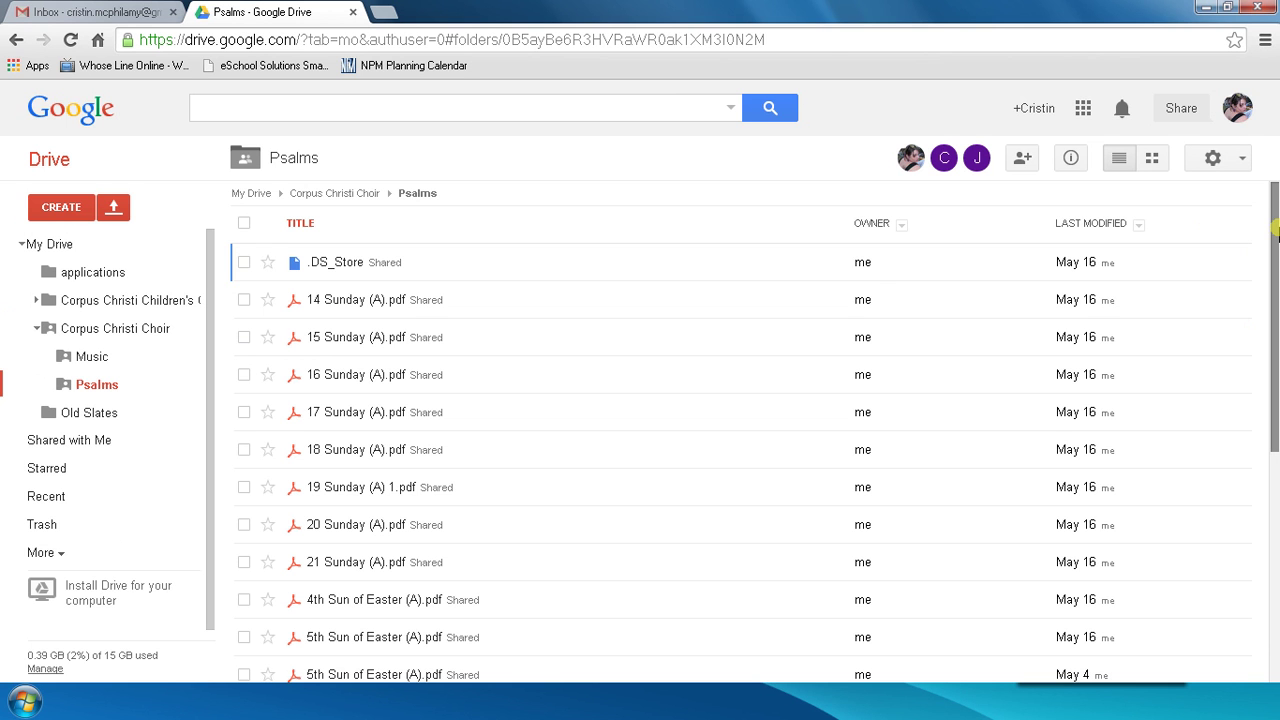
pyautogui.moveTo(1276, 232); pyautogui.dragTo(1262, 476)
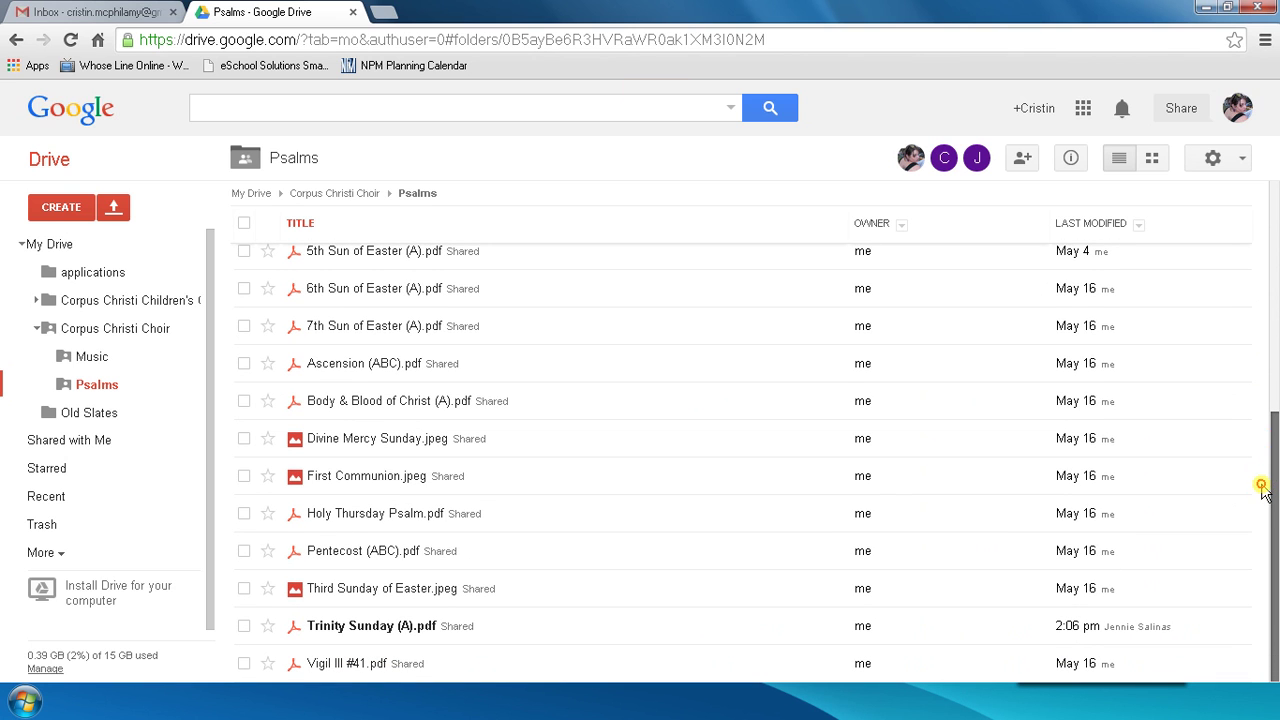
pyautogui.moveTo(1268, 414); pyautogui.dragTo(1267, 165)
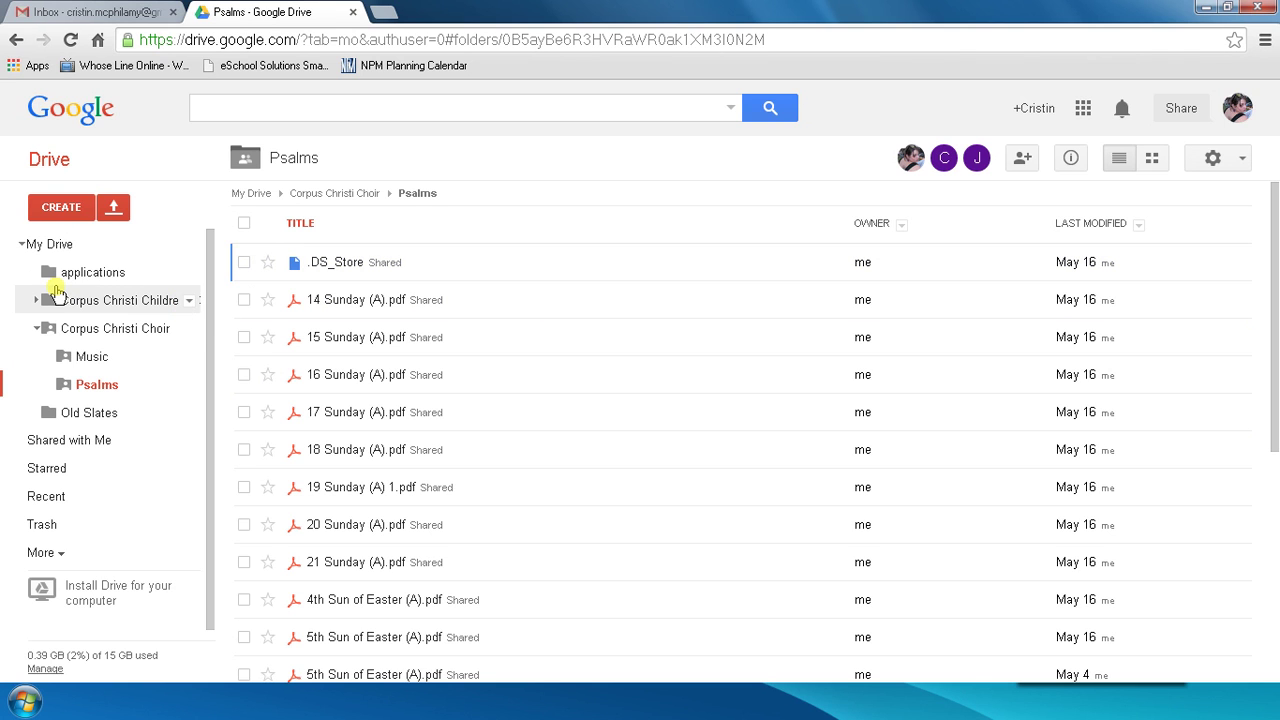
pyautogui.click(16, 39)
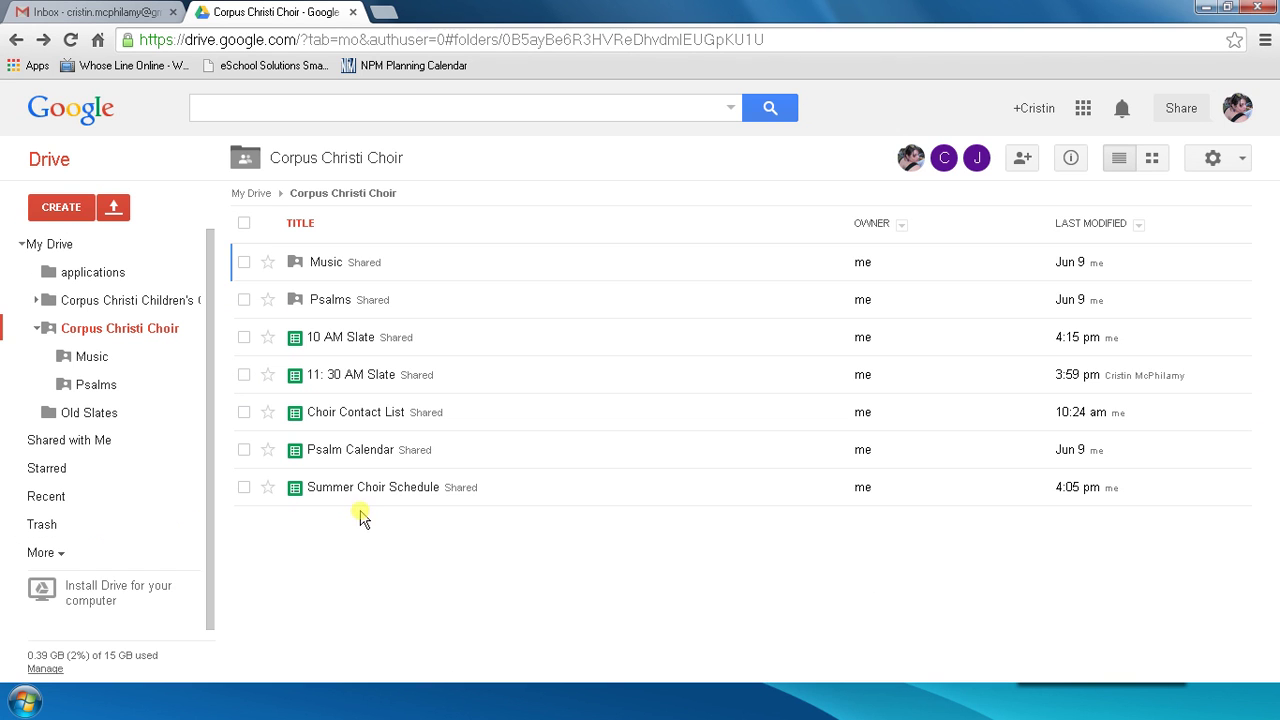
# Step: Open the Psalm Calendar spreadsheet, review its psalm refrains, and close it
pyautogui.click(356, 455)
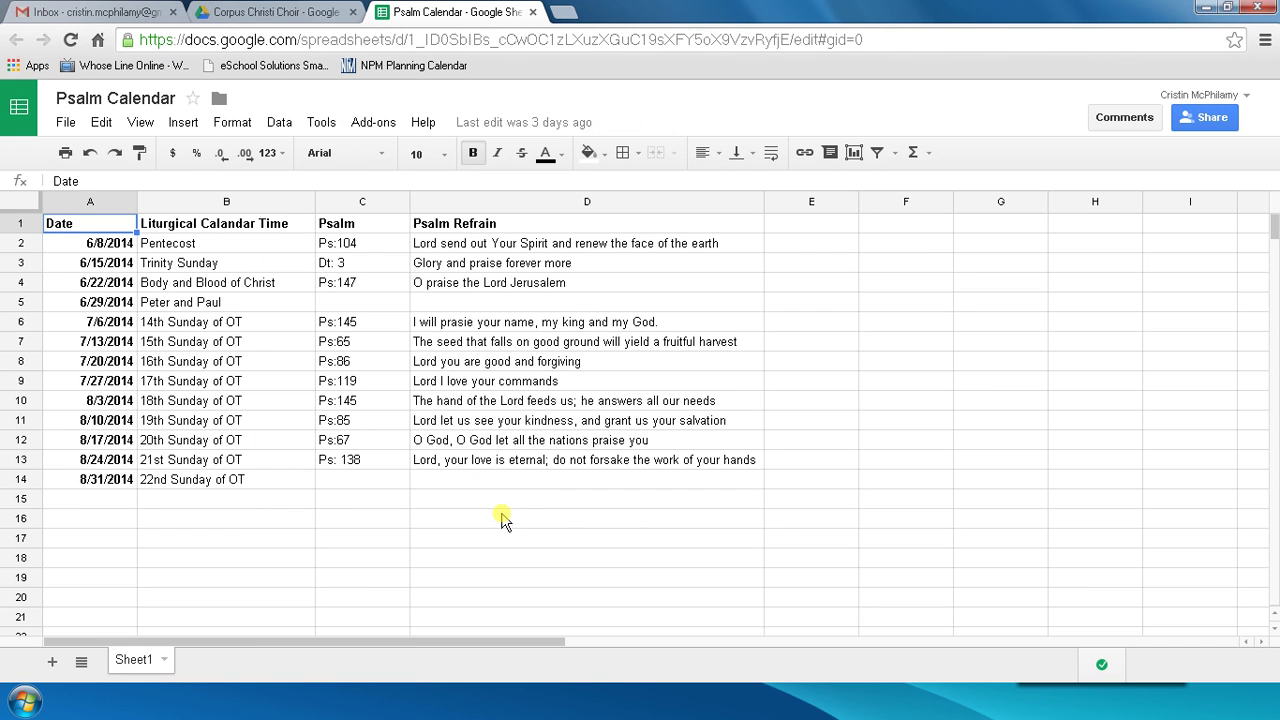
pyautogui.click(540, 243)
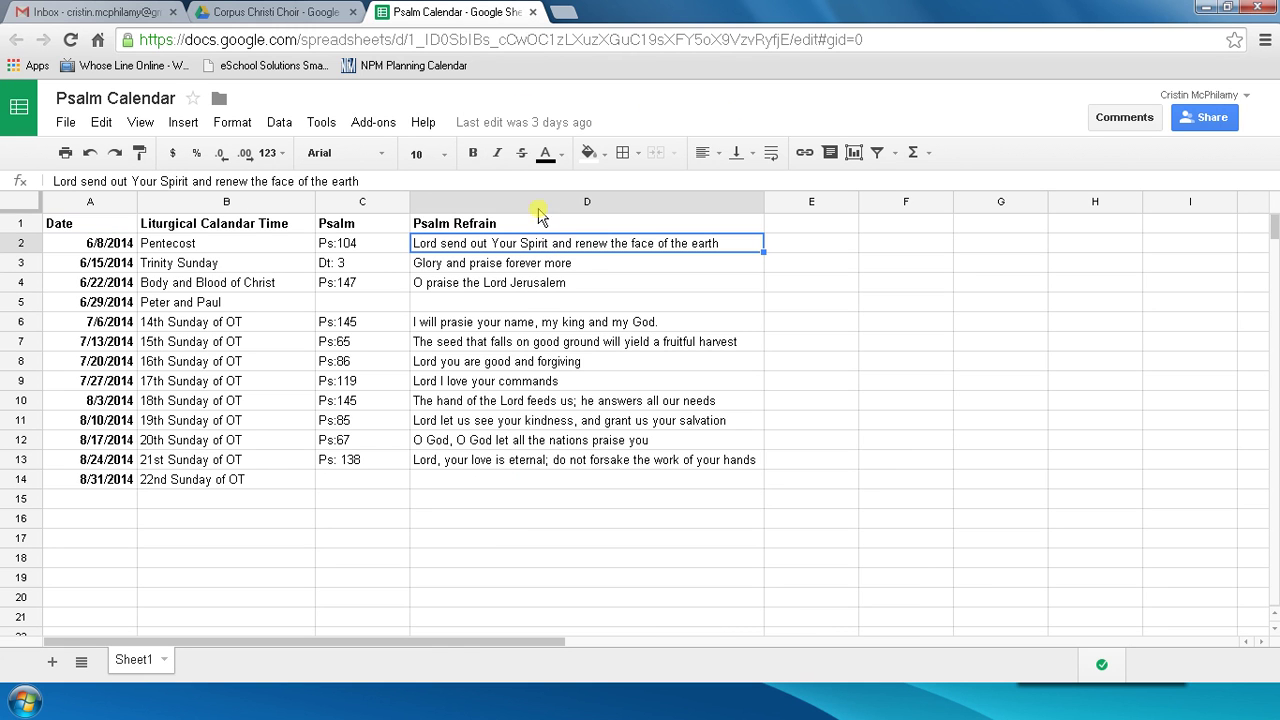
pyautogui.click(532, 13)
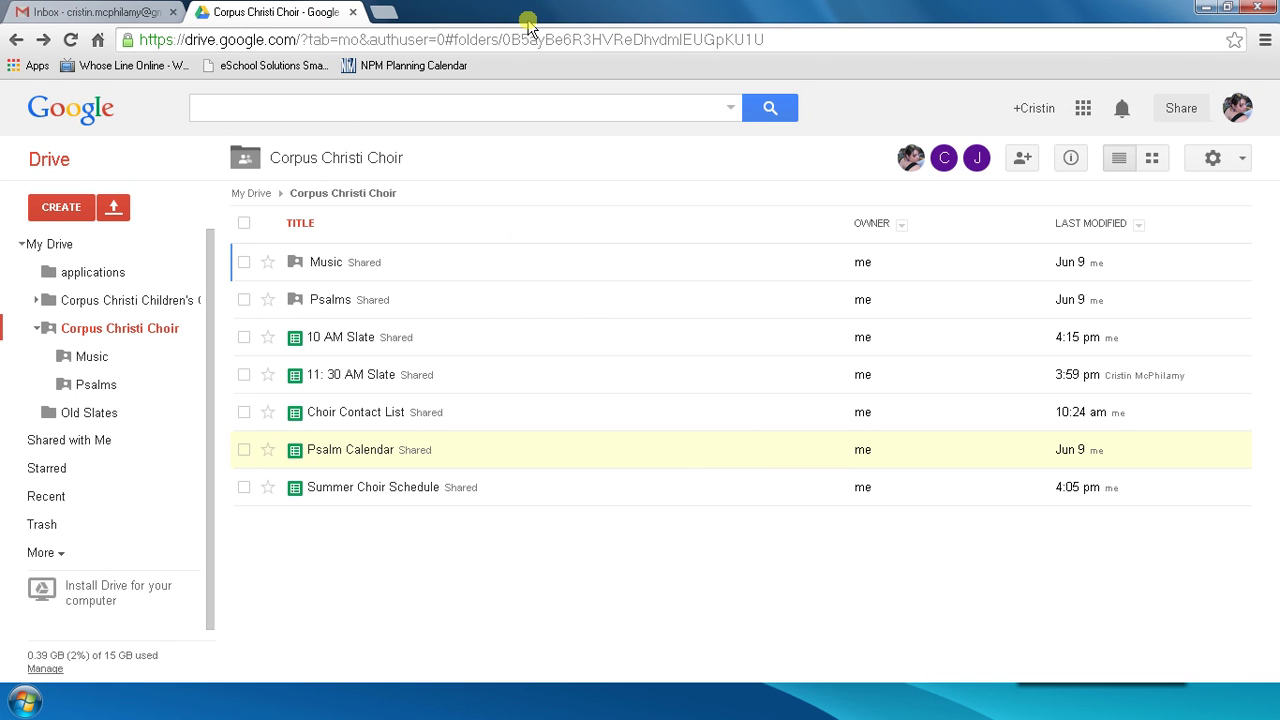
# Step: In the Music folder, preview There's a Wideness in God's Mercy.pdf and close the preview
pyautogui.click(328, 258)
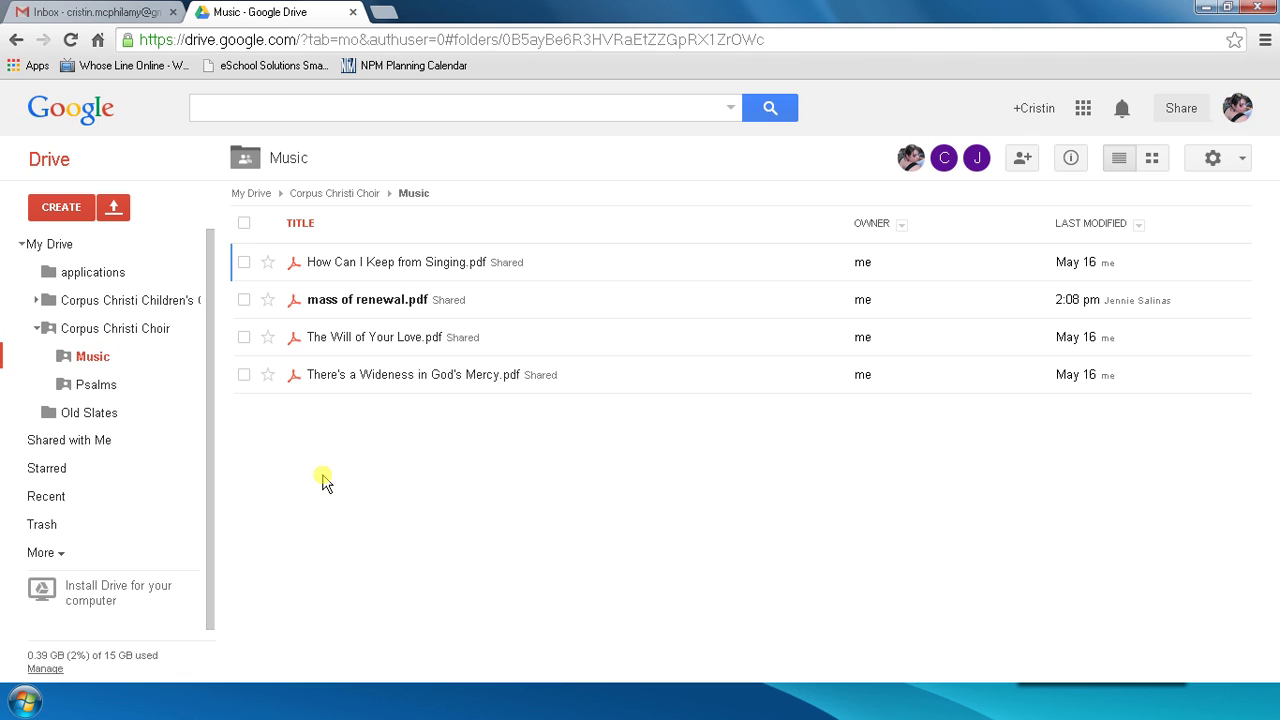
pyautogui.click(427, 383)
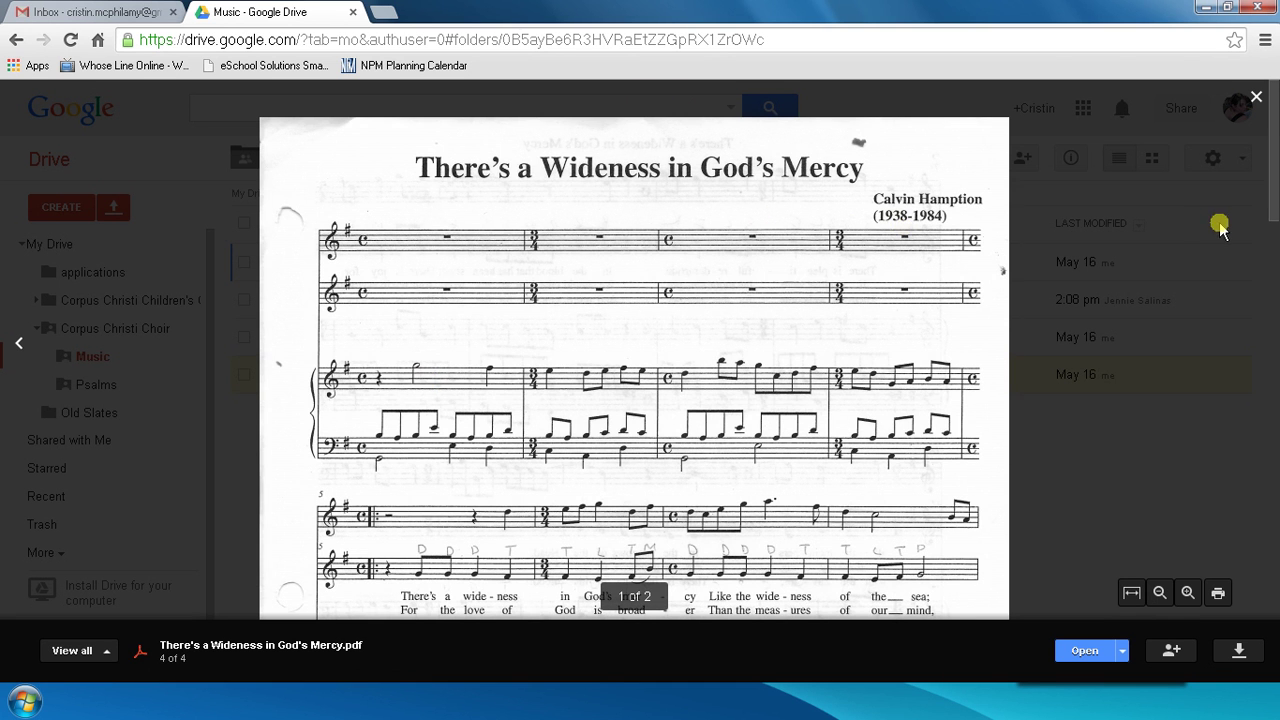
pyautogui.moveTo(1272, 165); pyautogui.dragTo(1258, 122)
pyautogui.click(1256, 97)
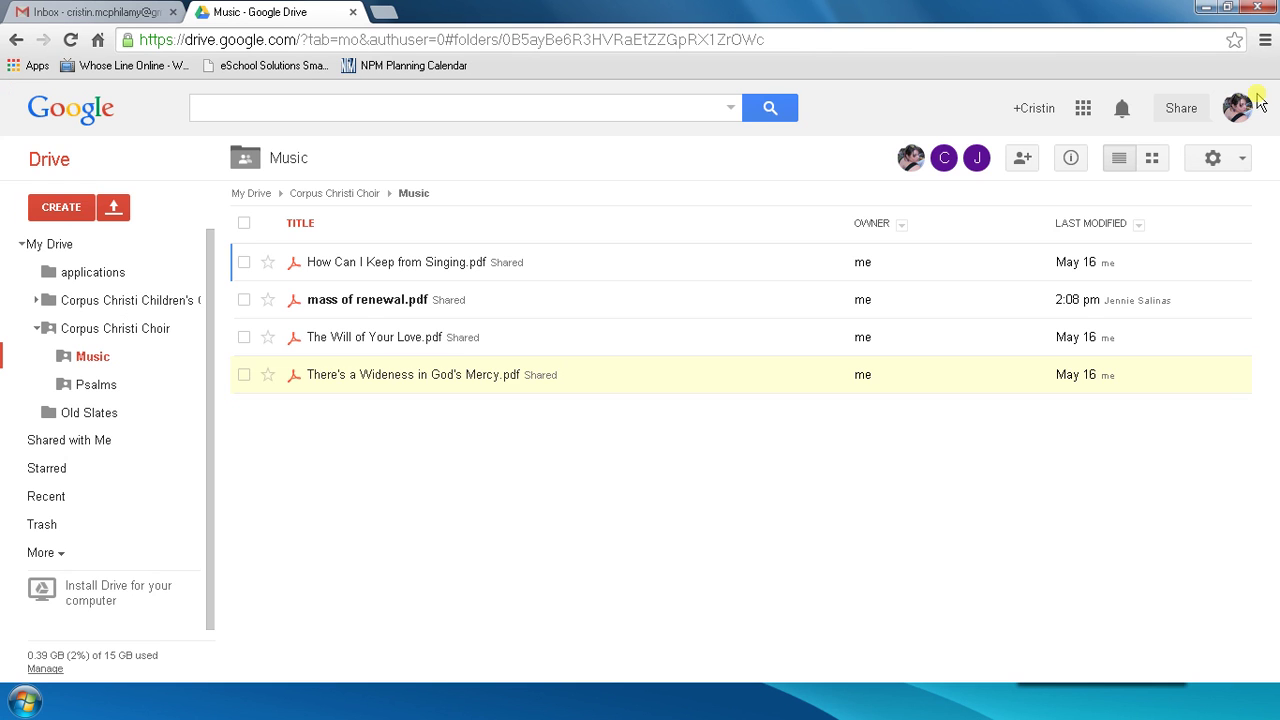
# Step: Preview the pages of mass of renewal.pdf, close it, and return to the Corpus Christi Choir folder
pyautogui.click(363, 299)
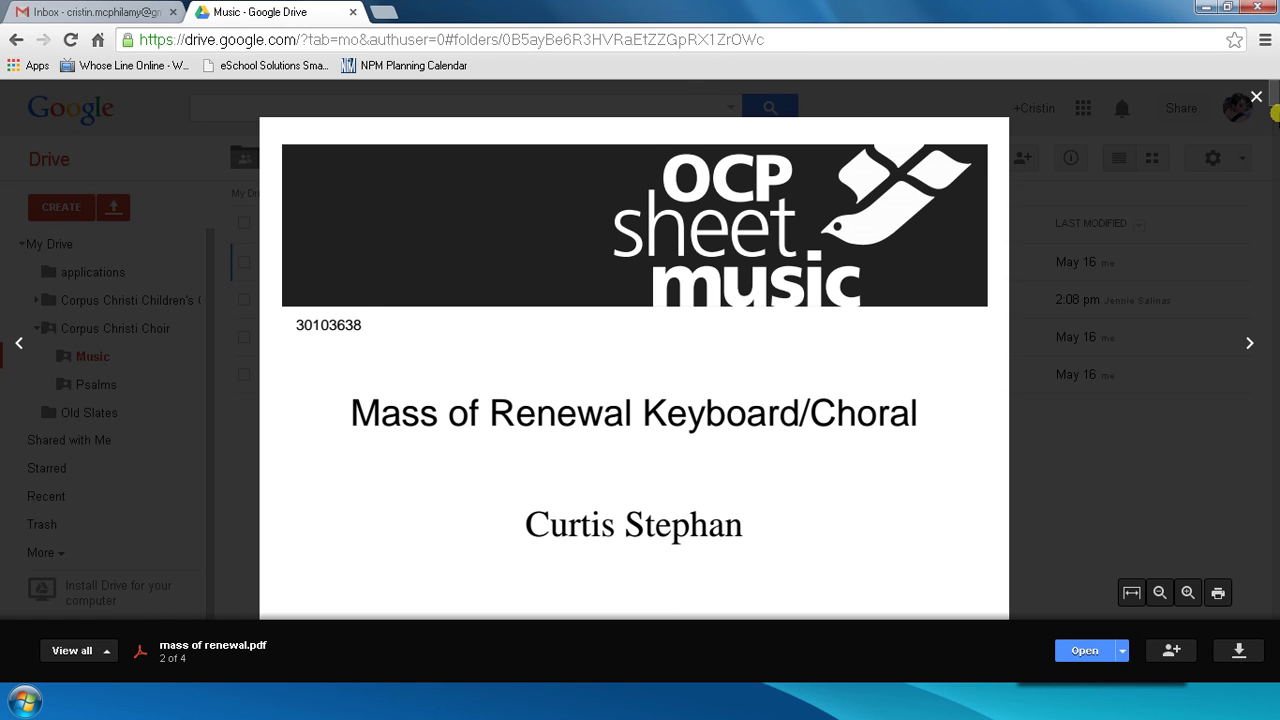
pyautogui.moveTo(1273, 99); pyautogui.dragTo(1267, 452)
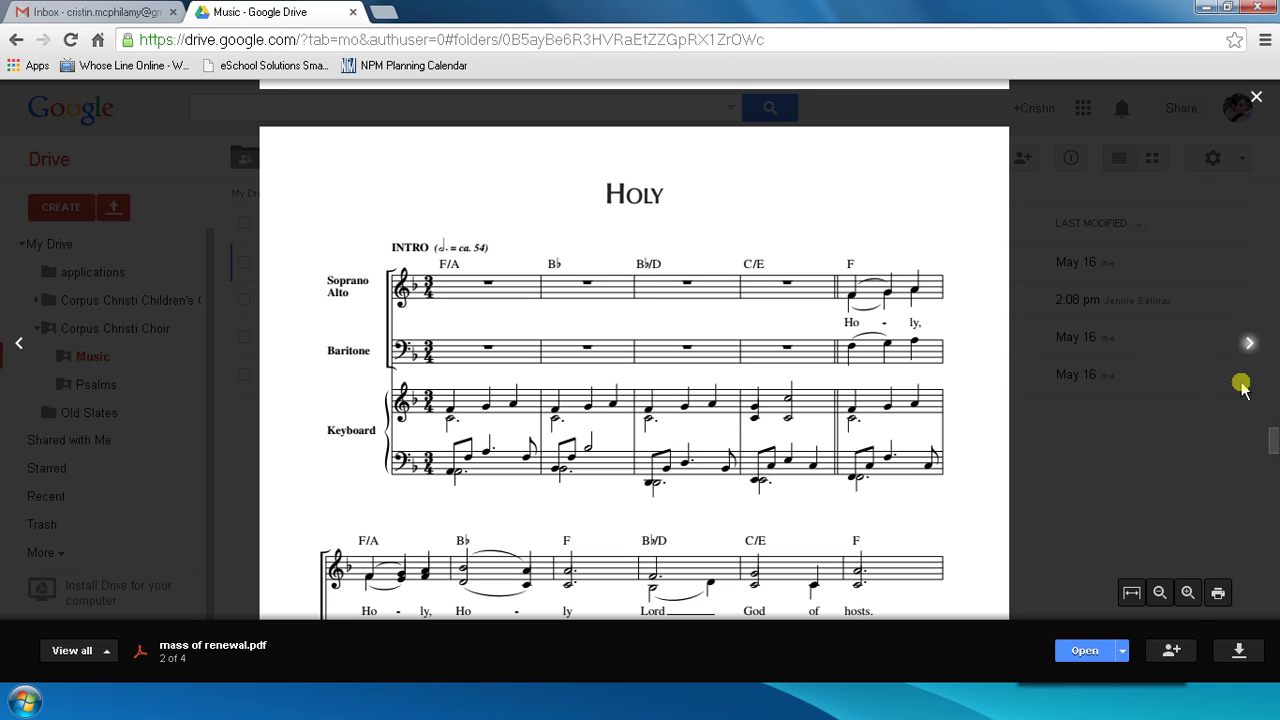
pyautogui.moveTo(1272, 441); pyautogui.dragTo(1274, 405)
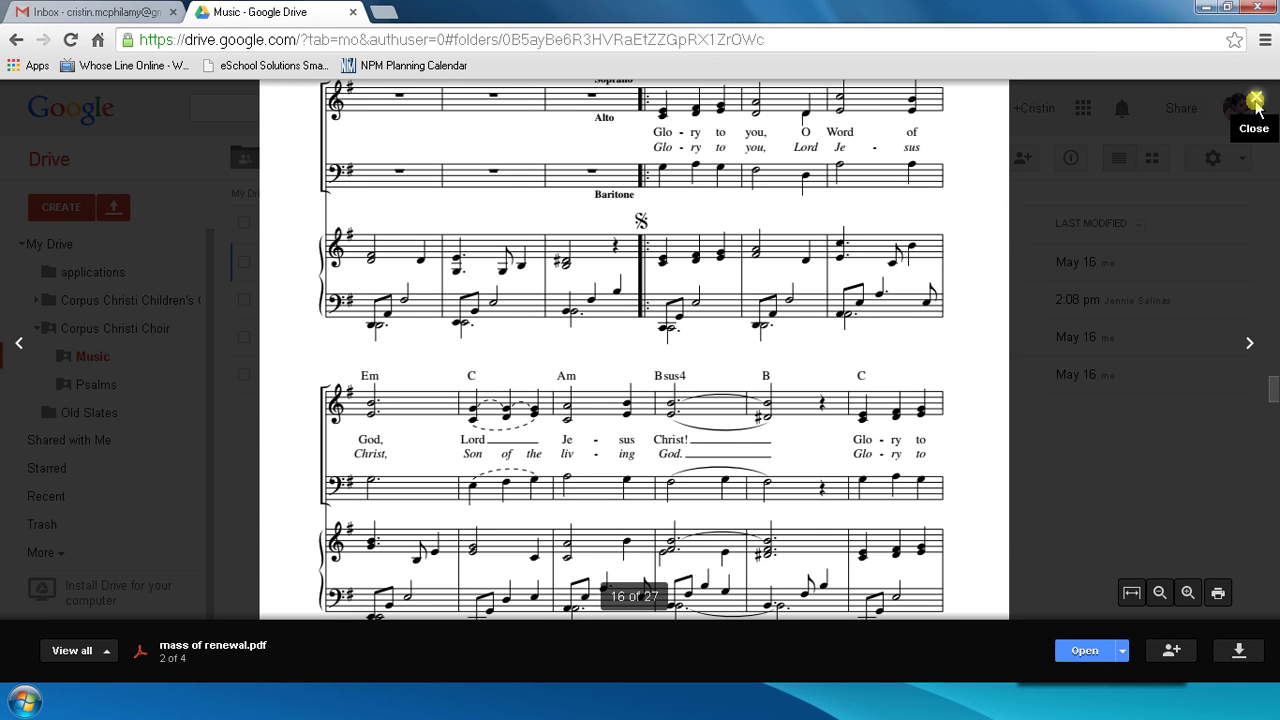
pyautogui.click(1256, 101)
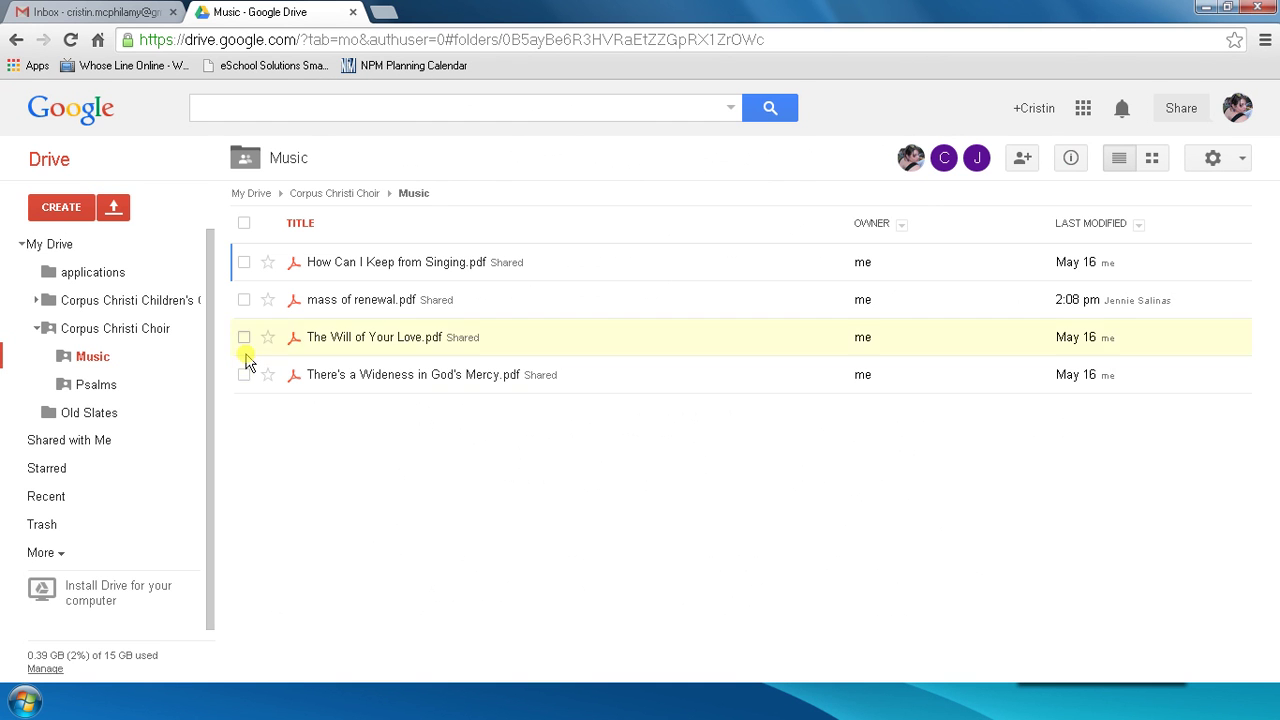
pyautogui.click(156, 332)
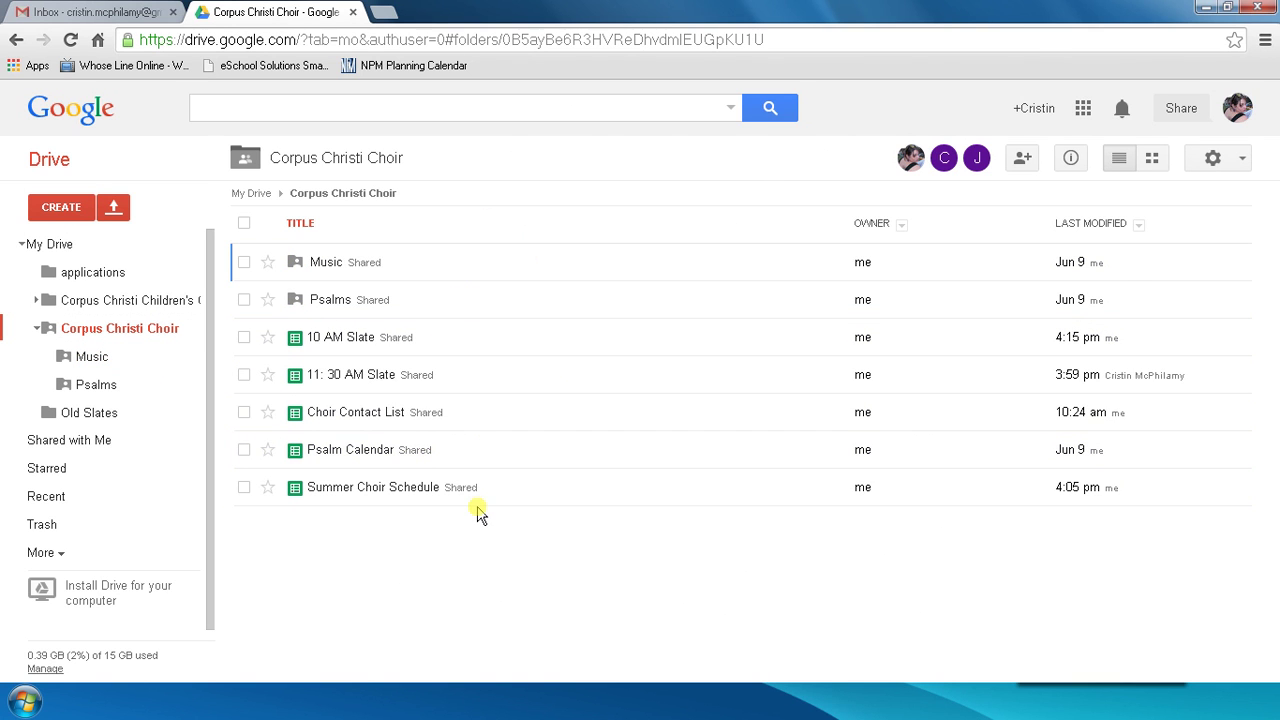
# Step: Switch to Google Calendar and show the calendar in month view
pyautogui.click(1084, 110)
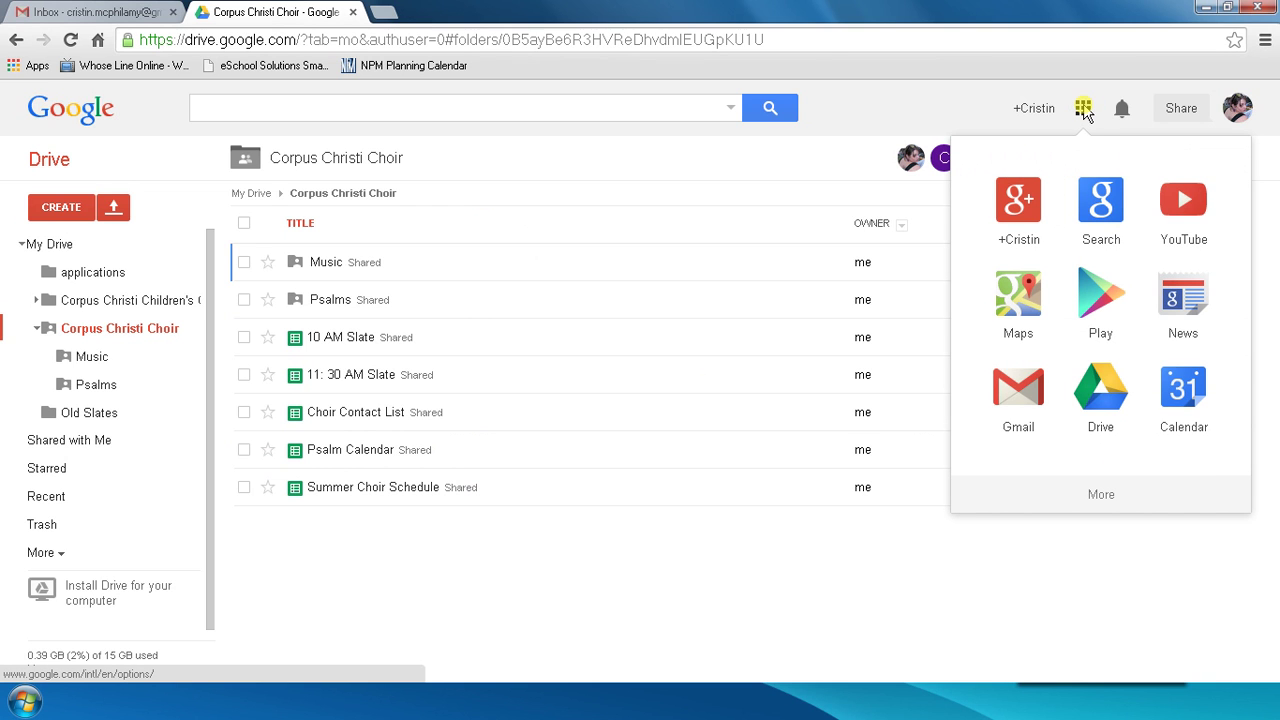
pyautogui.click(1189, 424)
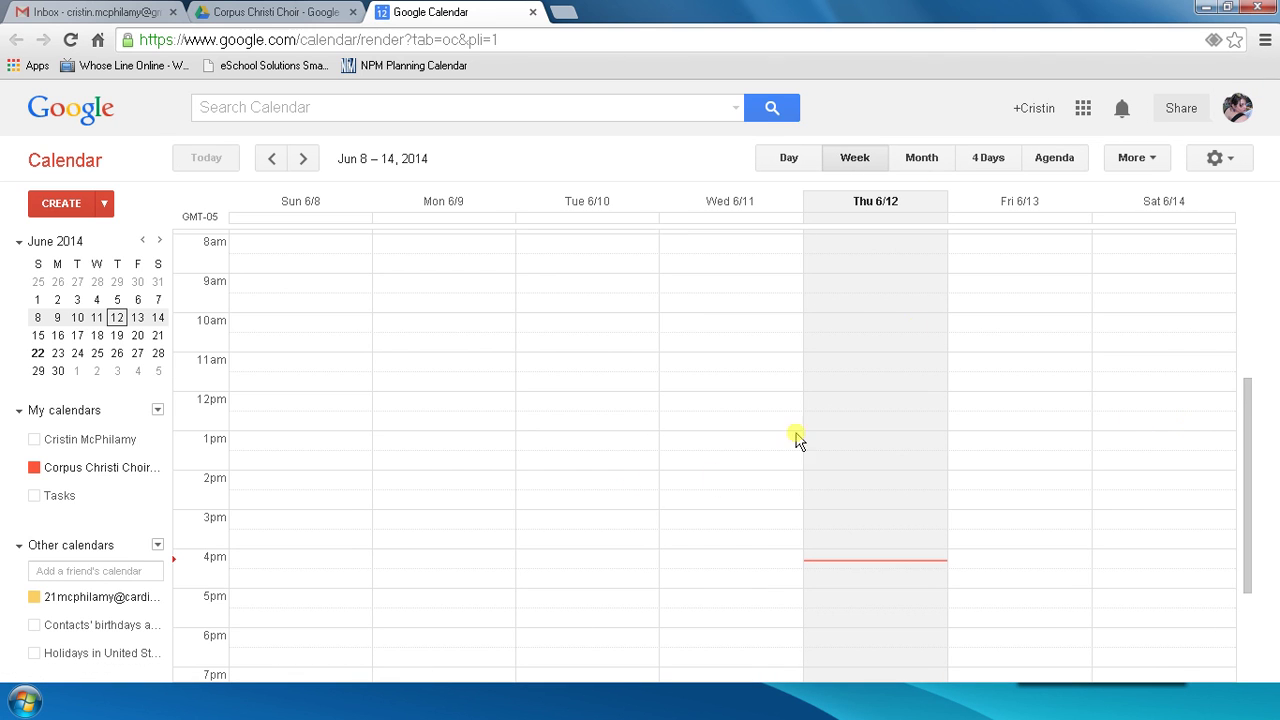
pyautogui.click(921, 158)
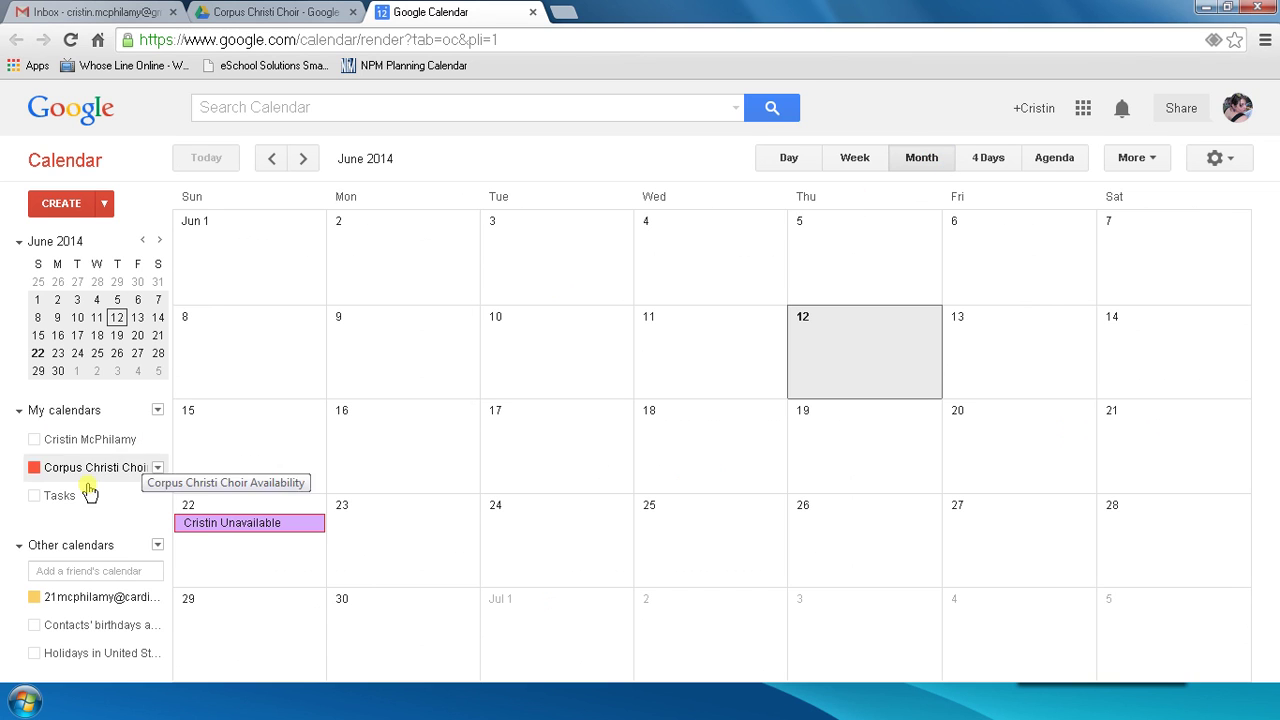
# Step: Hide and show again the Corpus Christi Choir Availability calendar's events, then close Google Calendar
pyautogui.click(35, 468)
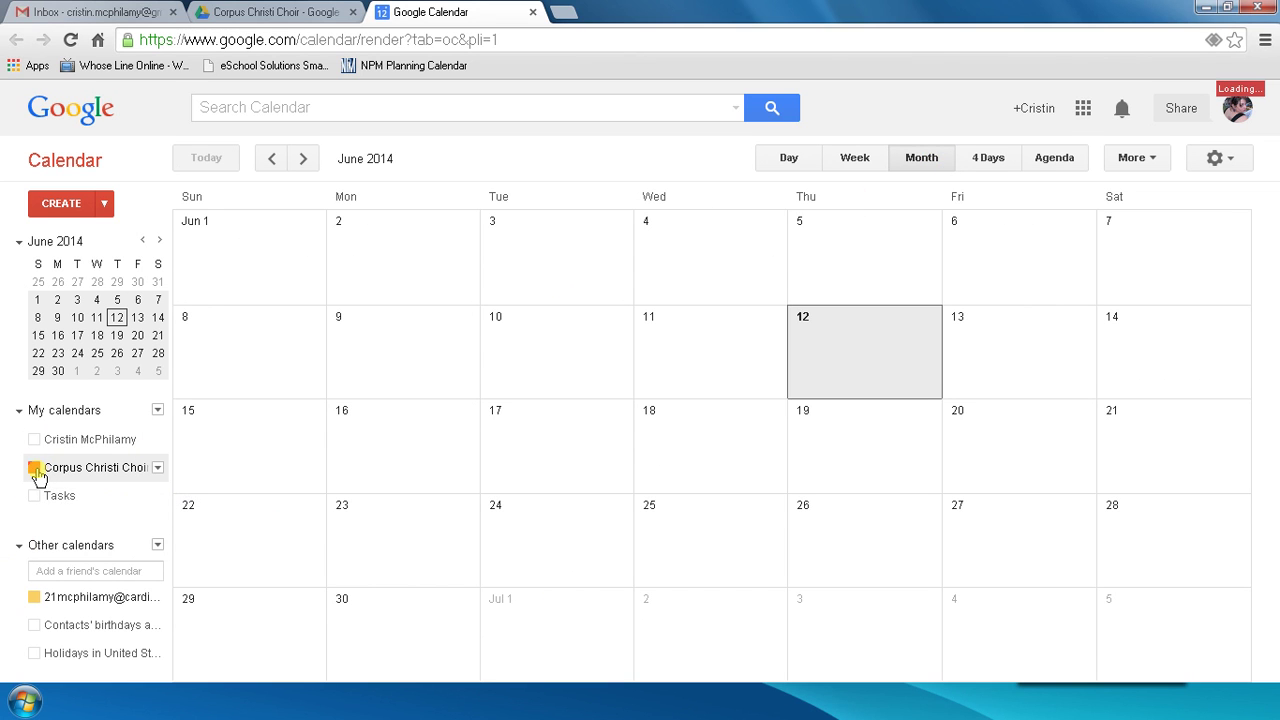
pyautogui.click(35, 468)
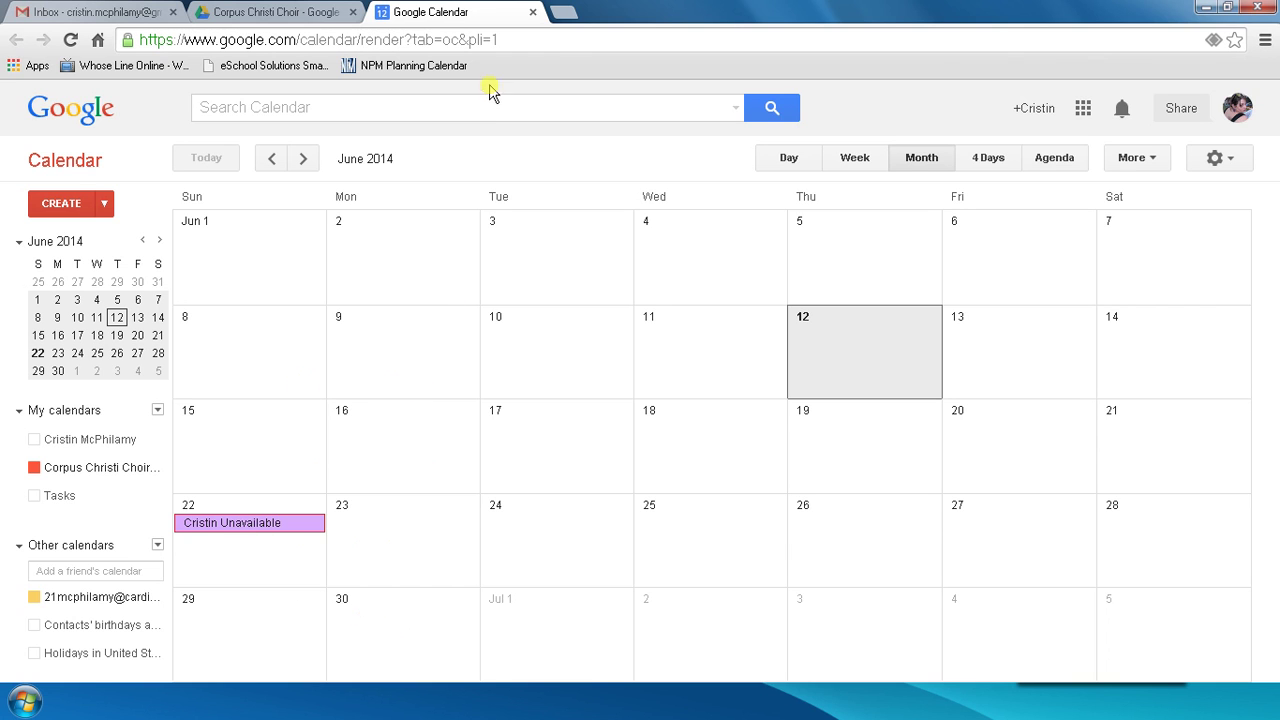
pyautogui.click(533, 13)
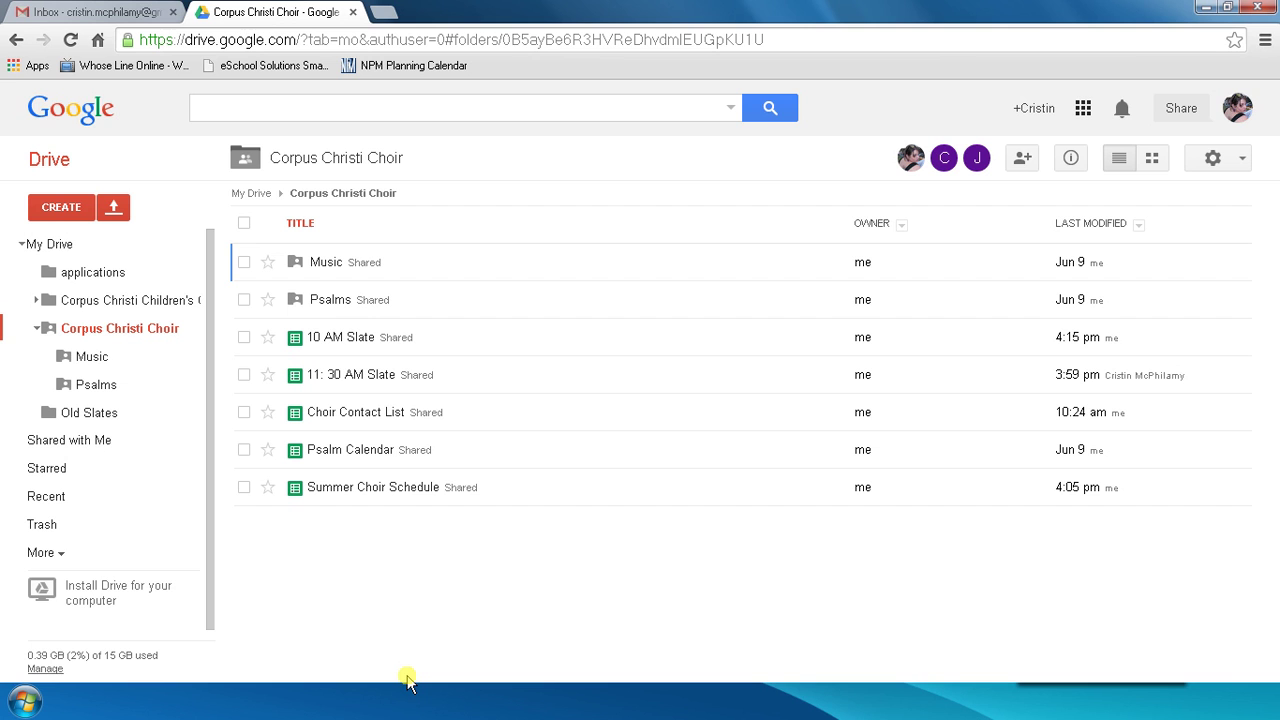
# Step: Search Google for "download google chrome" and open the sponsored Google Chrome result's browser page
pyautogui.click(212, 37)
pyautogui.write('go')
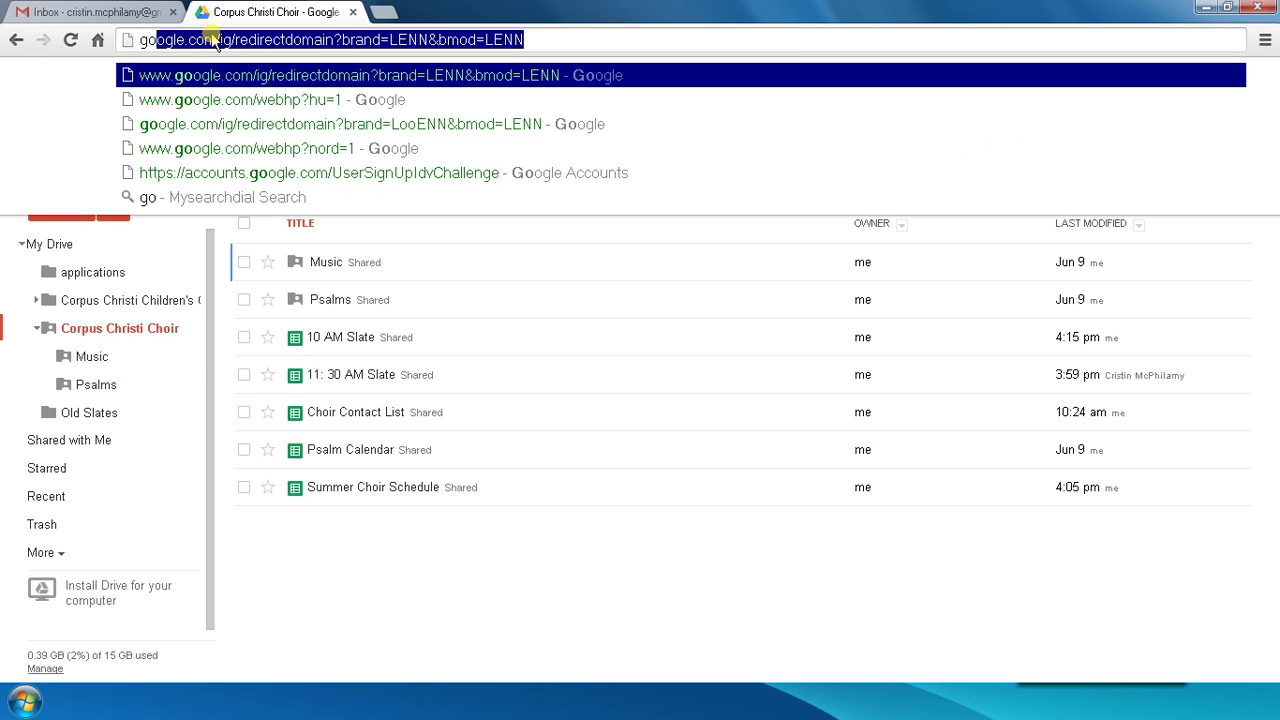
pyautogui.press('Return')
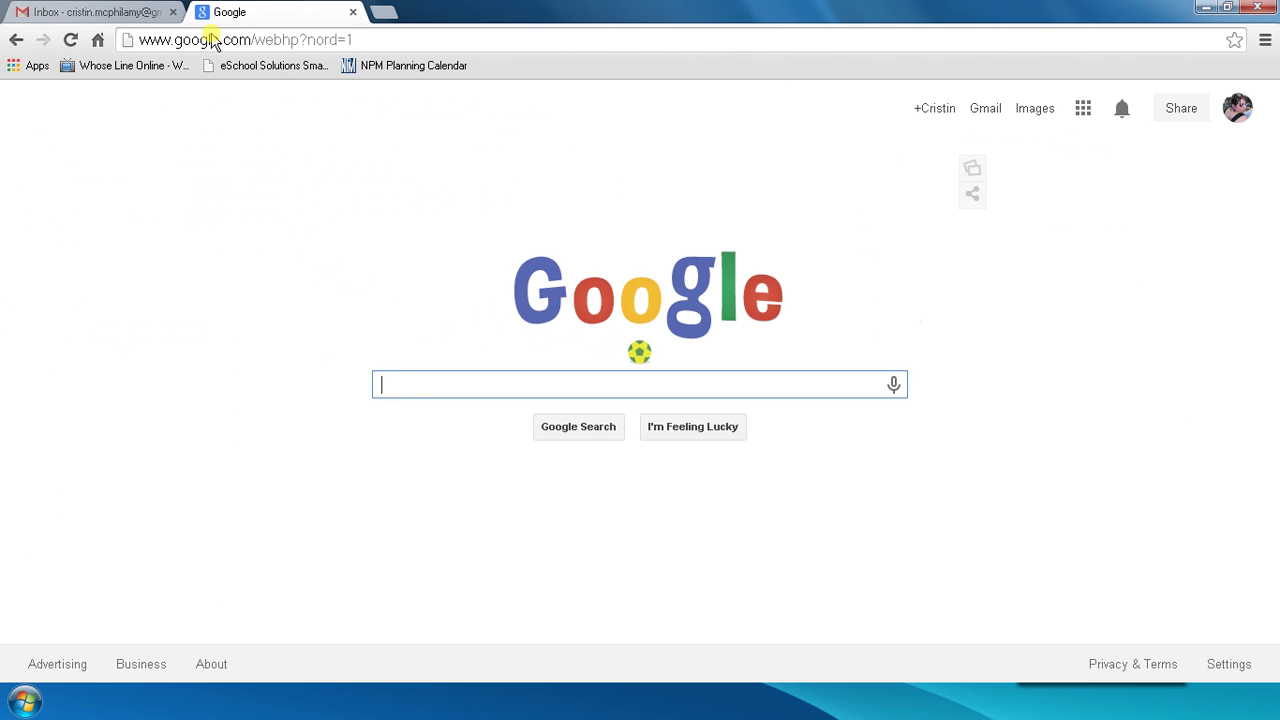
pyautogui.write('downloa')
pyautogui.press('BackSpace')
pyautogui.write('oad goo')
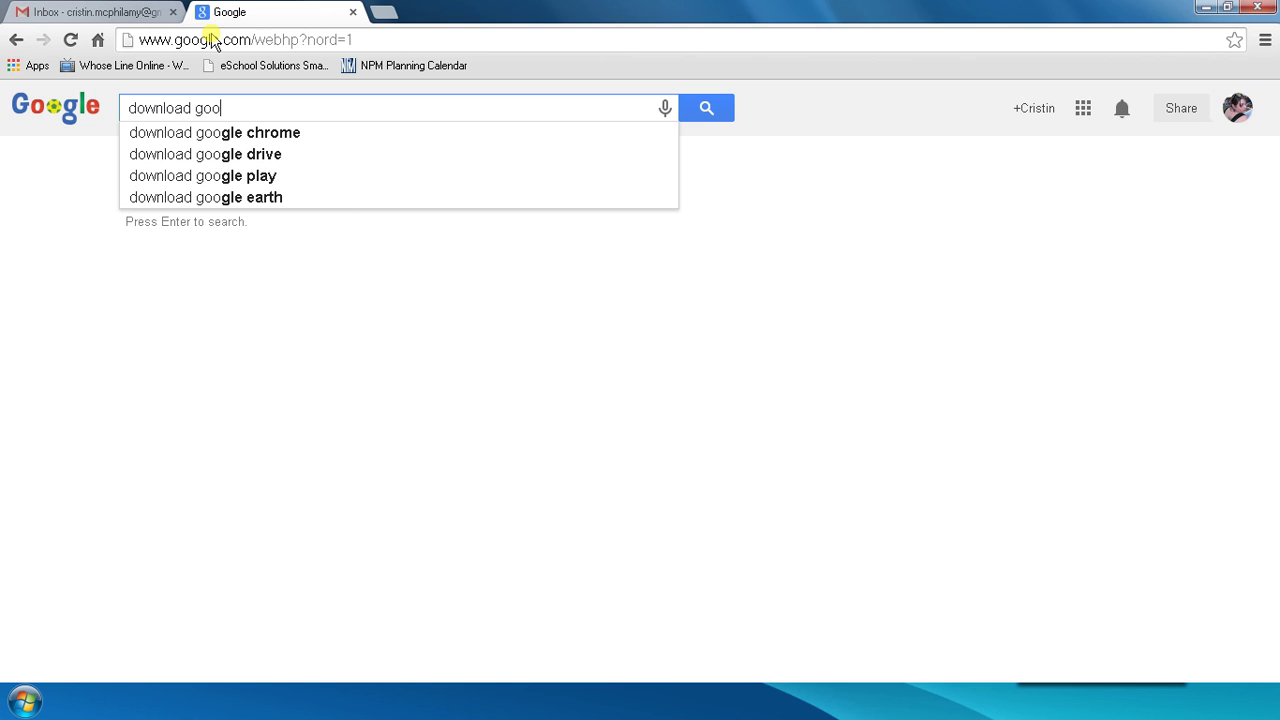
pyautogui.click(214, 132)
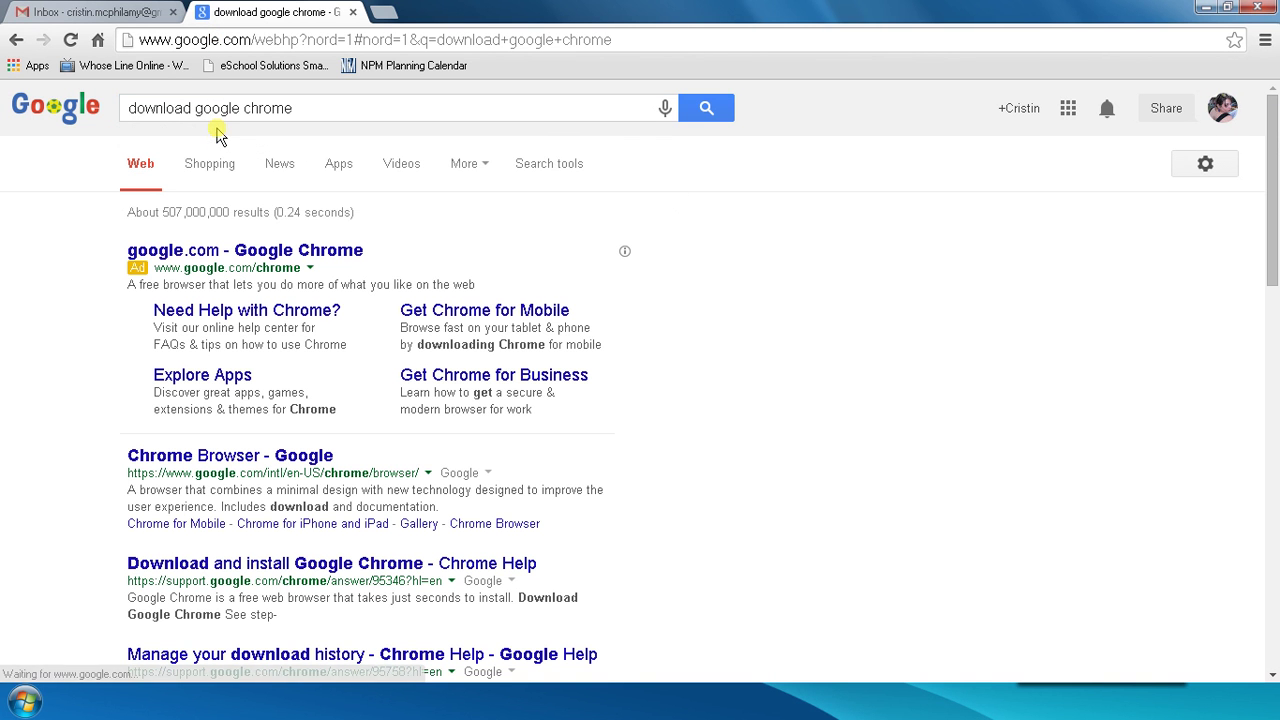
pyautogui.click(245, 256)
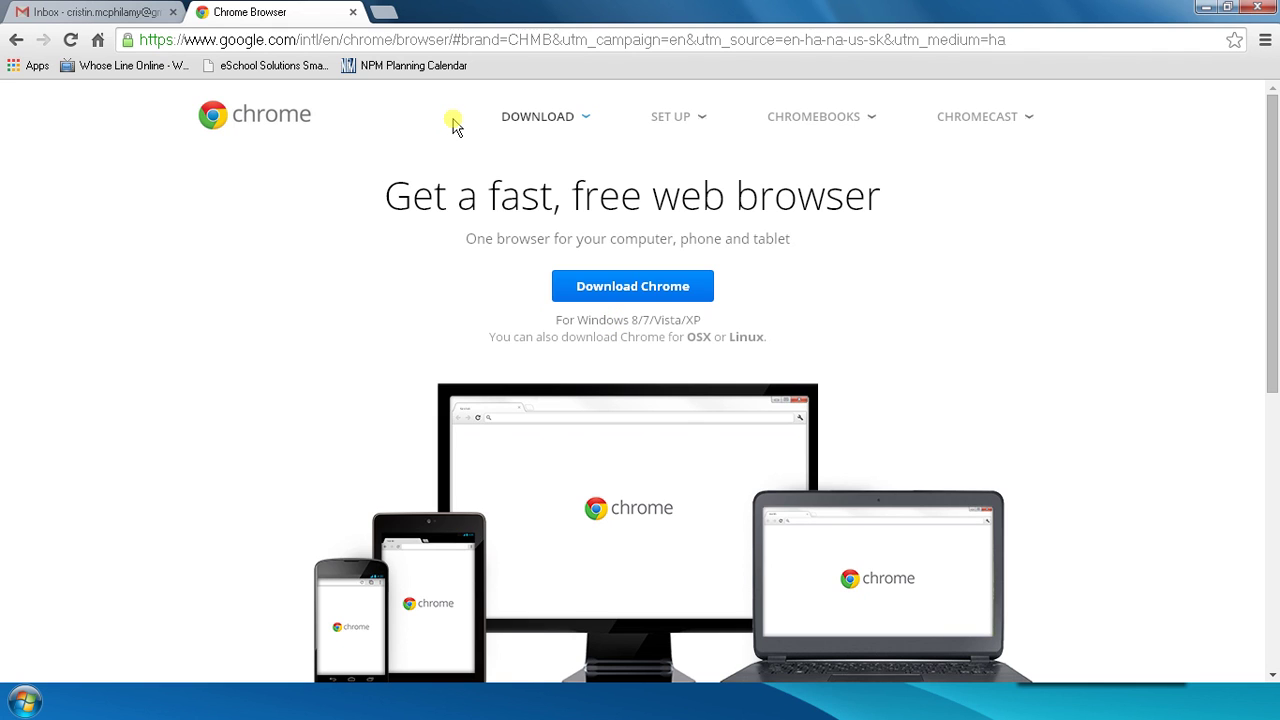
# Step: Leave the Chrome download page and reopen the Corpus Christi Choir folder in Google Drive
pyautogui.click(347, 41)
pyautogui.write('dri')
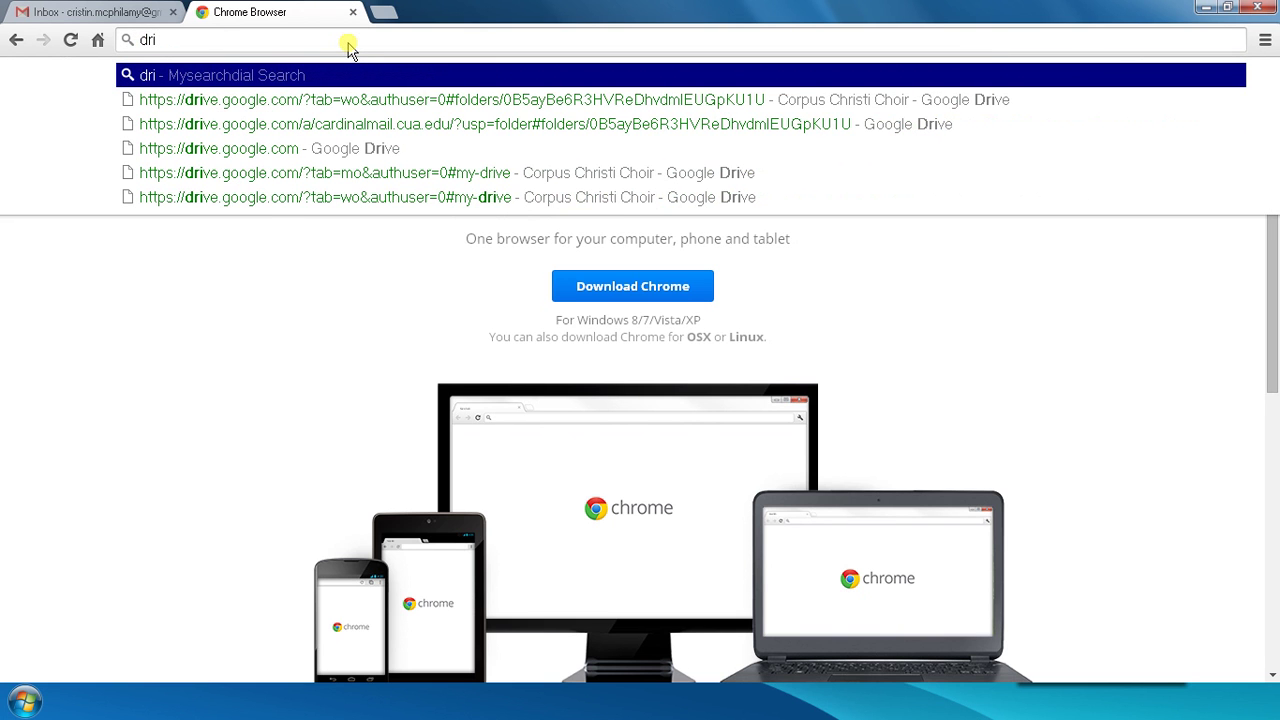
pyautogui.click(330, 100)
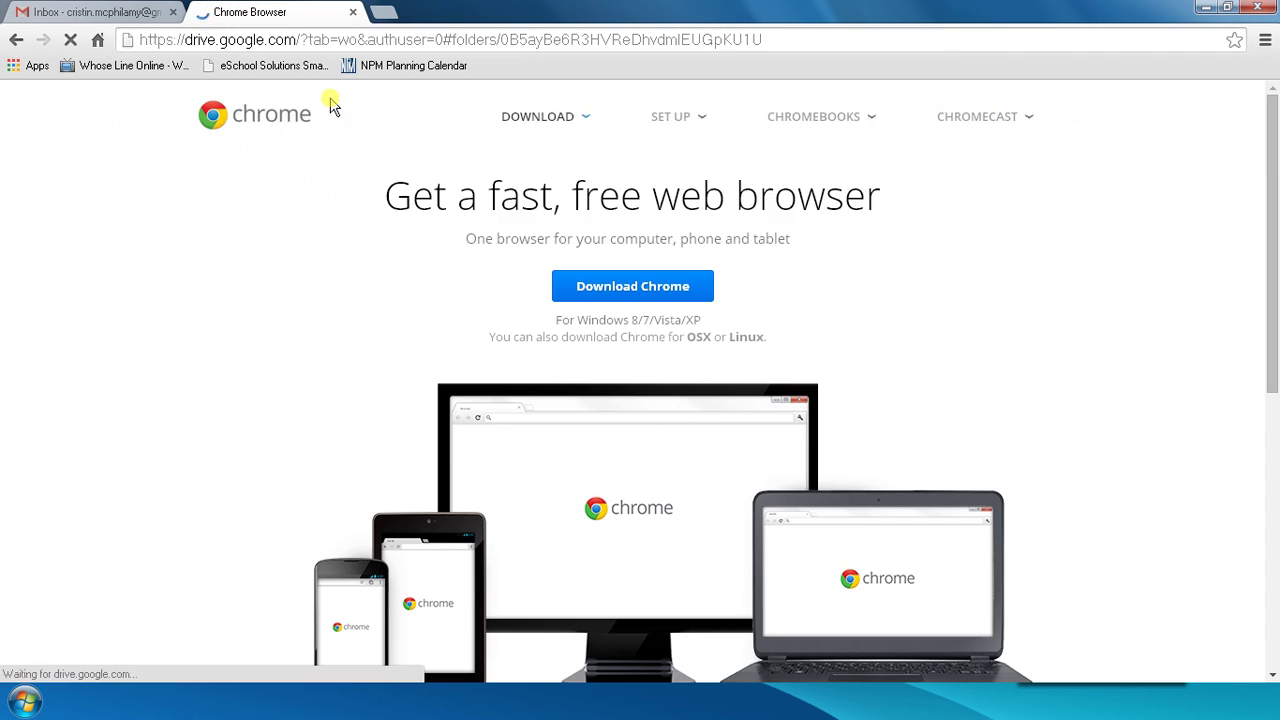